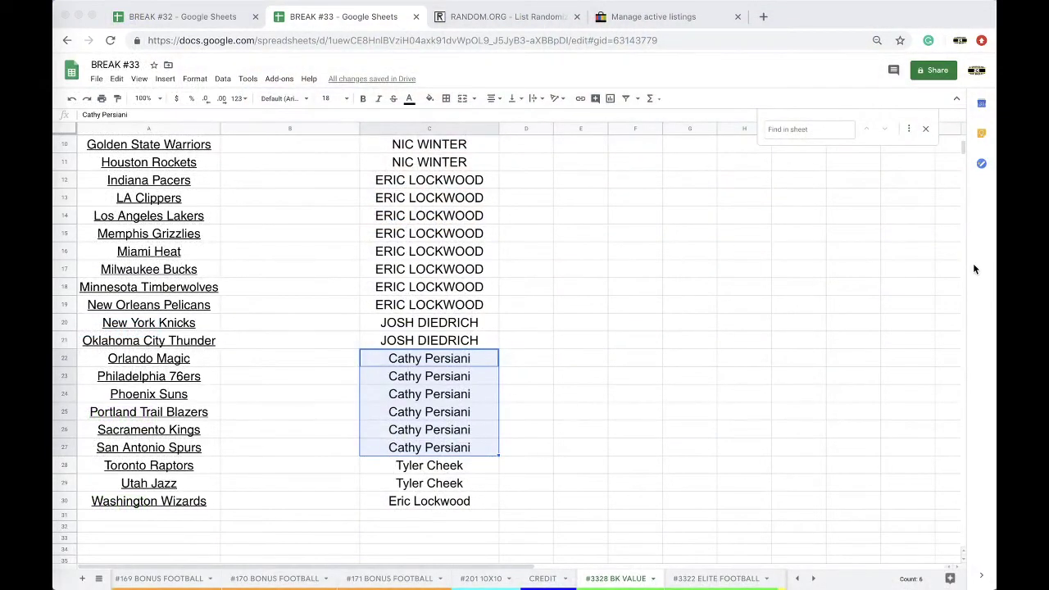
Step: Copy all buyer names in column C and switch to the RANDOM.ORG List Randomizer
scroll(385, 353, up, 5)
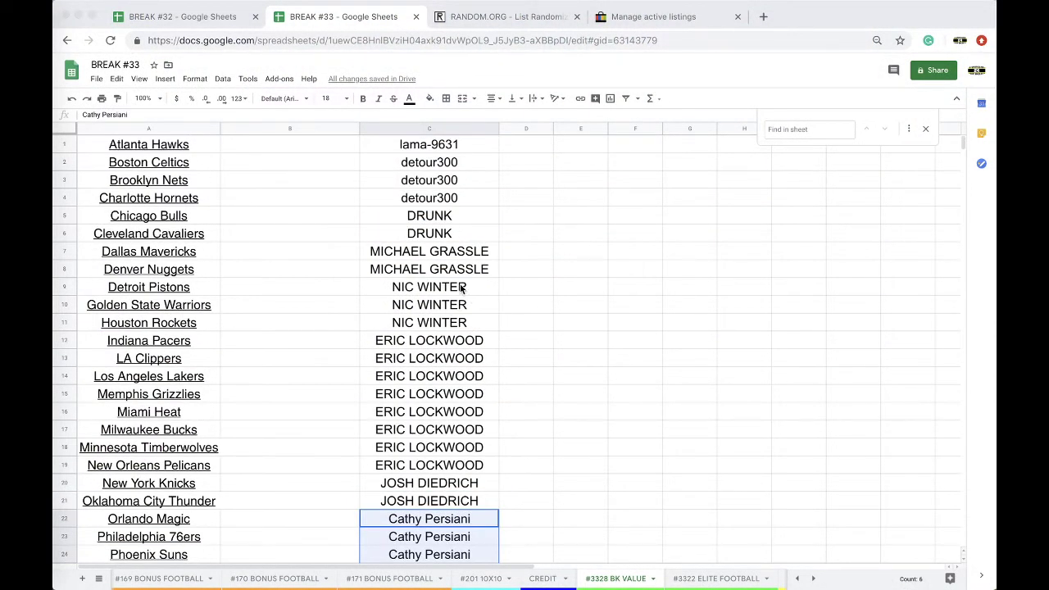
scroll(456, 199, down, 1)
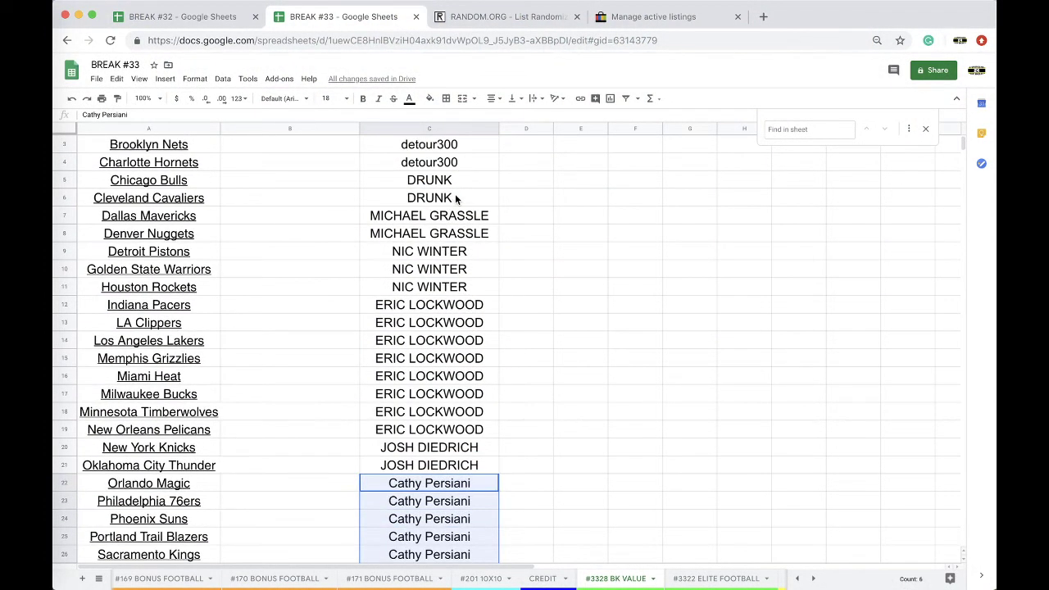
scroll(456, 199, down, 2)
scroll(455, 199, down, 2)
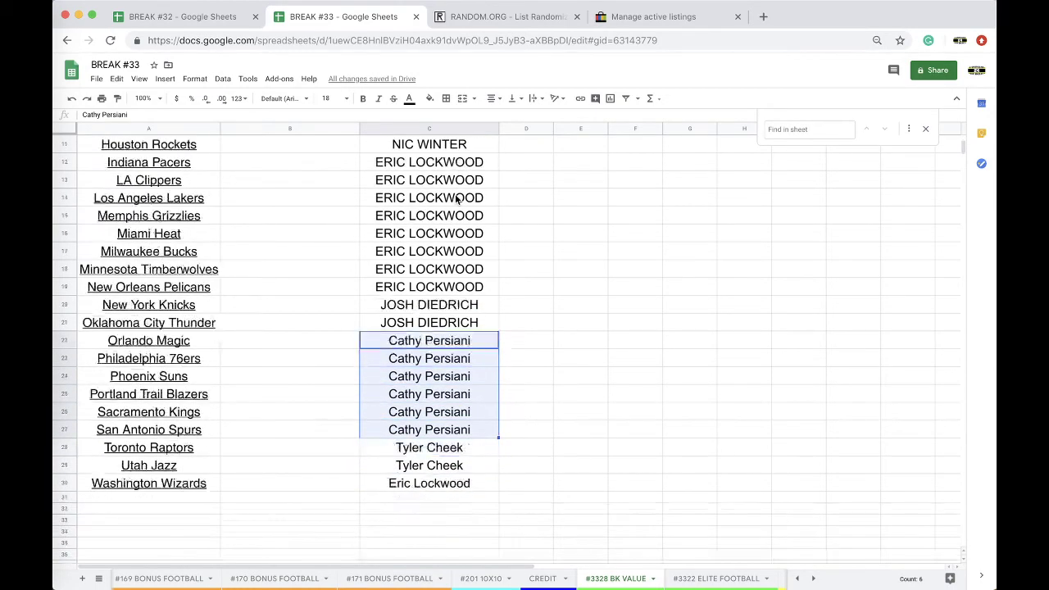
click(432, 134)
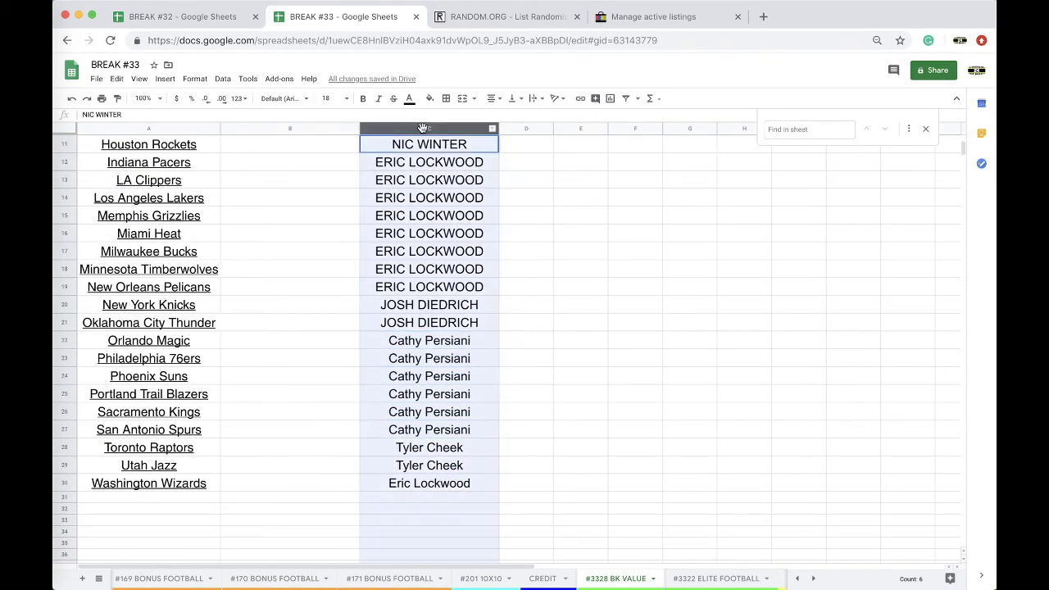
key(ctrl+c)
click(509, 17)
Step: Paste the copied names into a fresh List Randomizer and randomize them
click(514, 40)
key(Return)
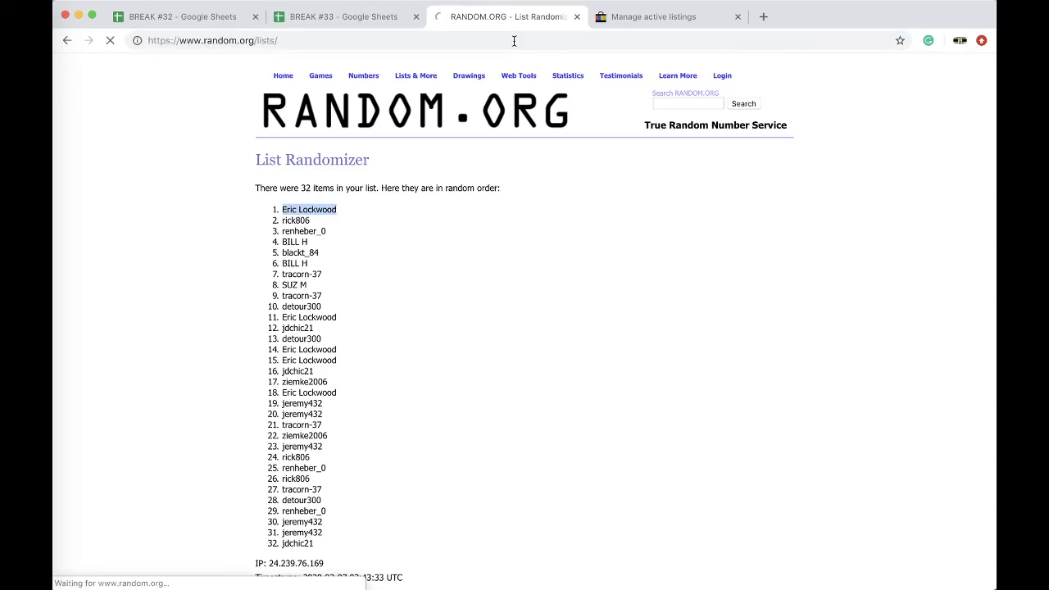
click(332, 311)
key(ctrl+v)
click(278, 457)
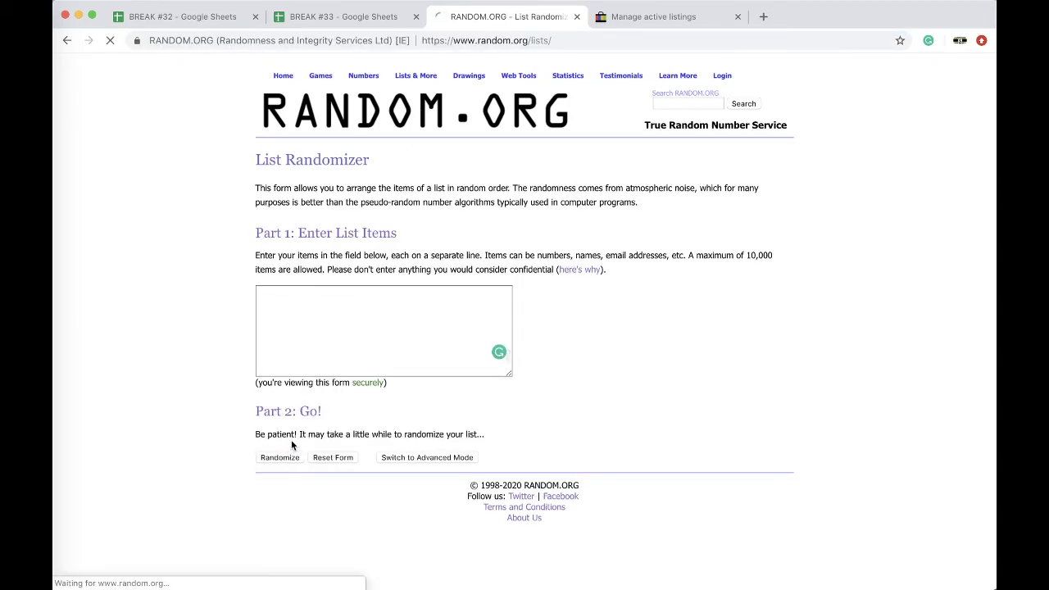
Step: Reshuffle the list three more times, select the final order, and return to BREAK #33
scroll(271, 508, down, 2)
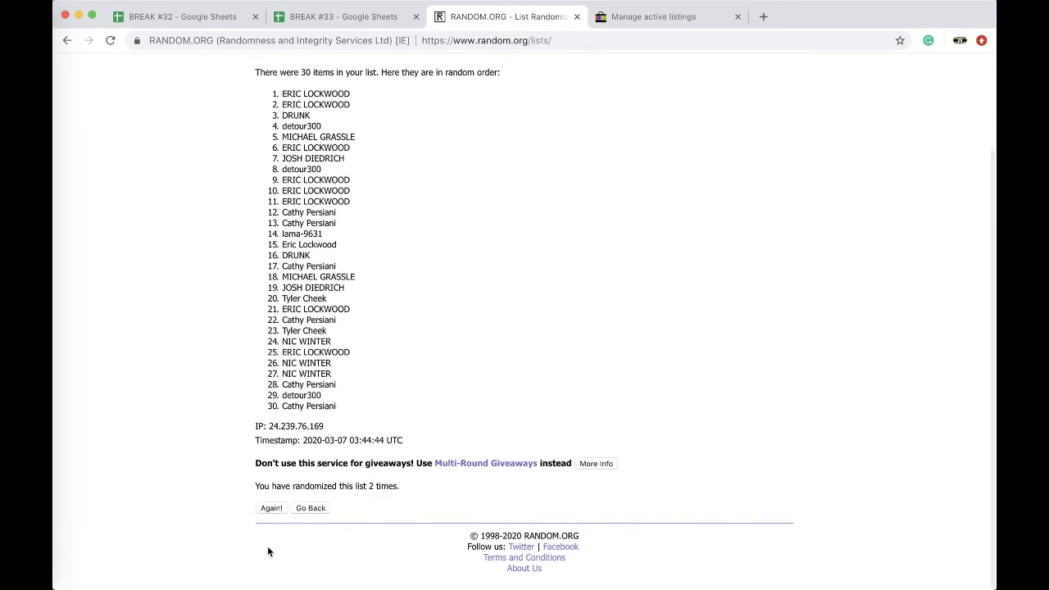
click(272, 505)
click(277, 506)
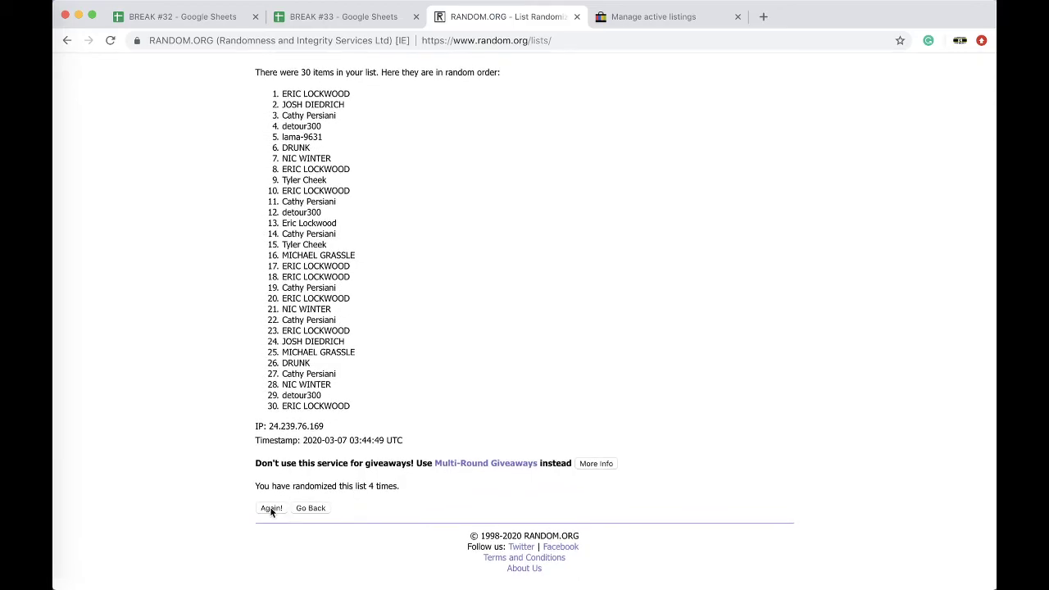
click(272, 508)
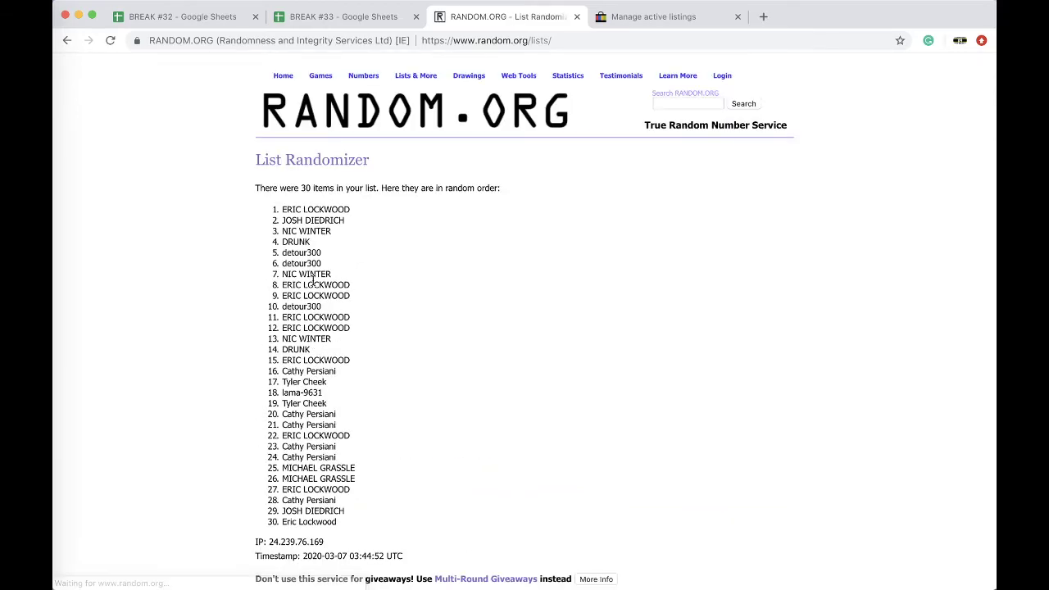
mouse_move(281, 209)
mouse_down()
mouse_move(387, 264)
mouse_move(422, 402)
mouse_up()
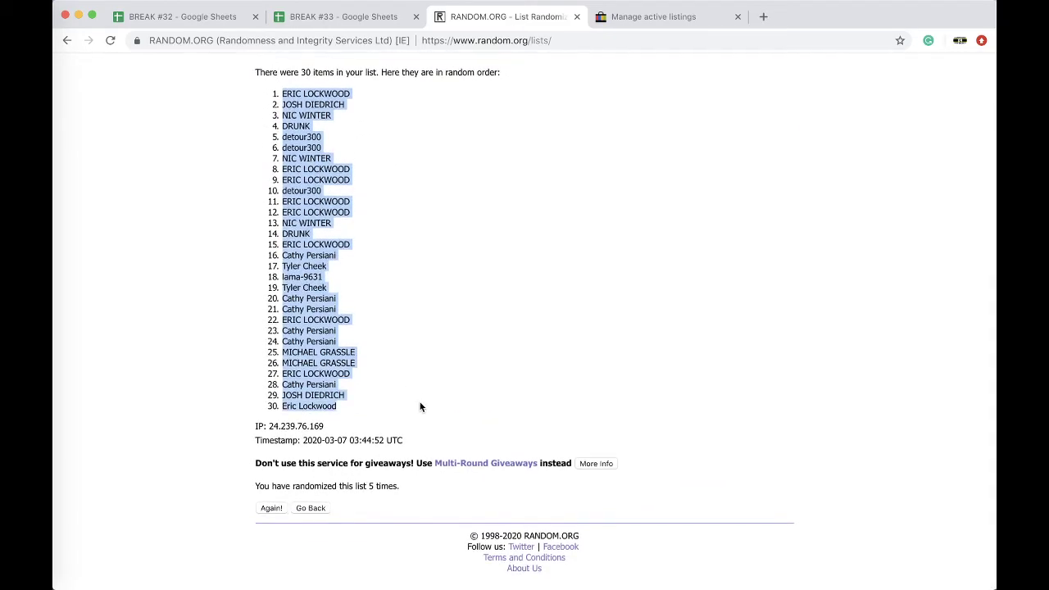
click(368, 18)
Step: Paste the randomized names into column B starting at B1, at font size 18
scroll(300, 173, up, 5)
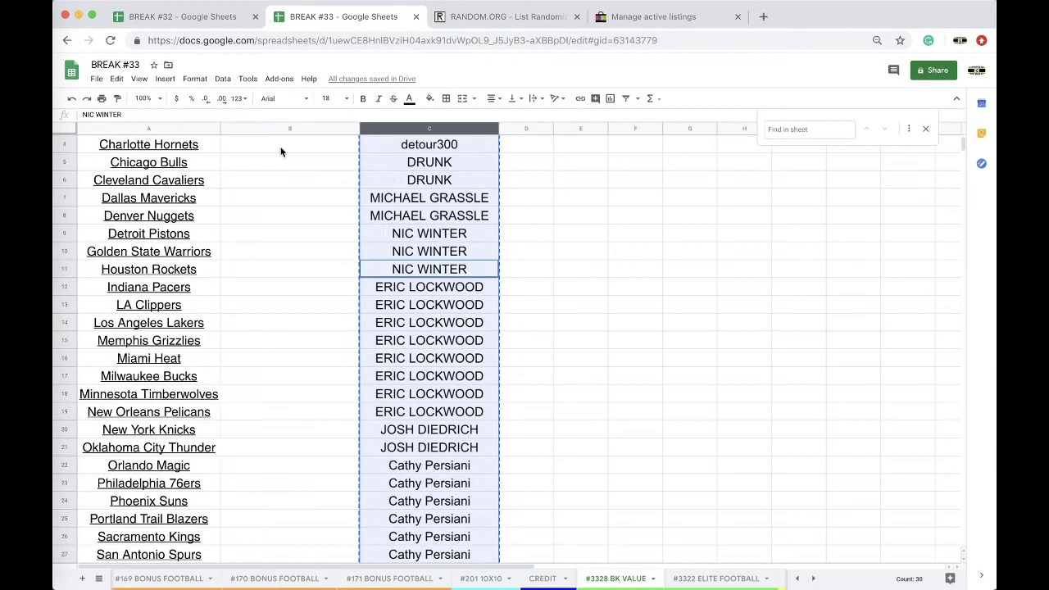
click(278, 145)
key(super+v)
click(330, 99)
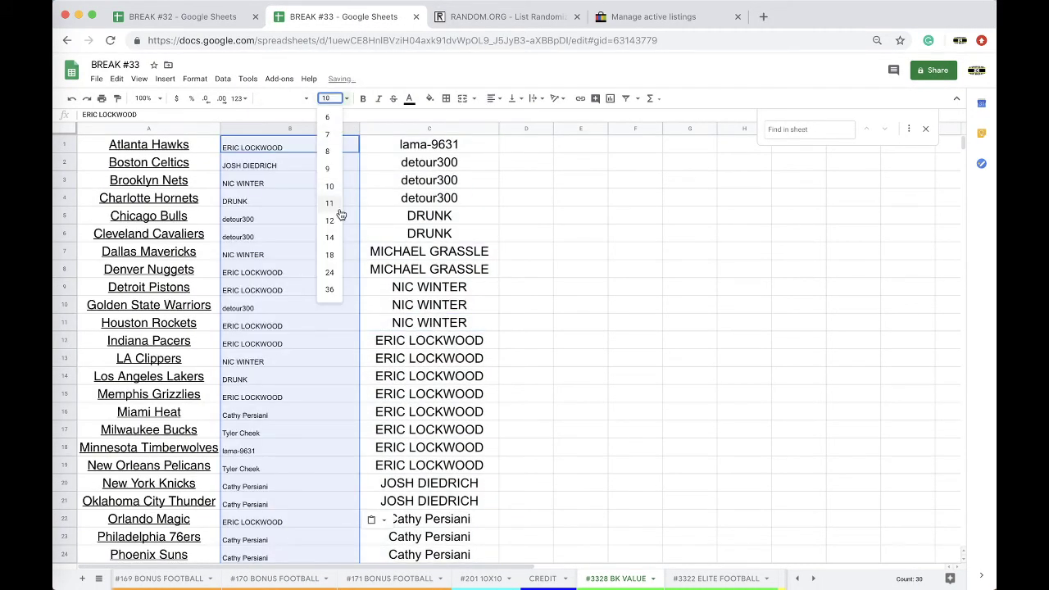
click(329, 253)
Step: Sort the whole sheet by column B, A→Z, and review the result down the sheet
click(222, 79)
click(262, 97)
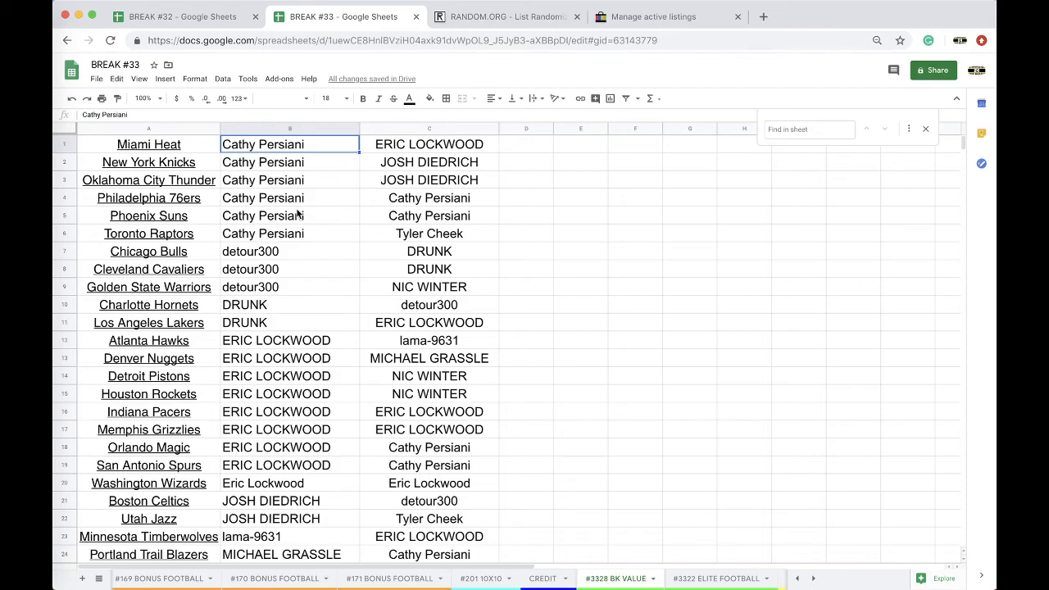
scroll(275, 261, down, 1)
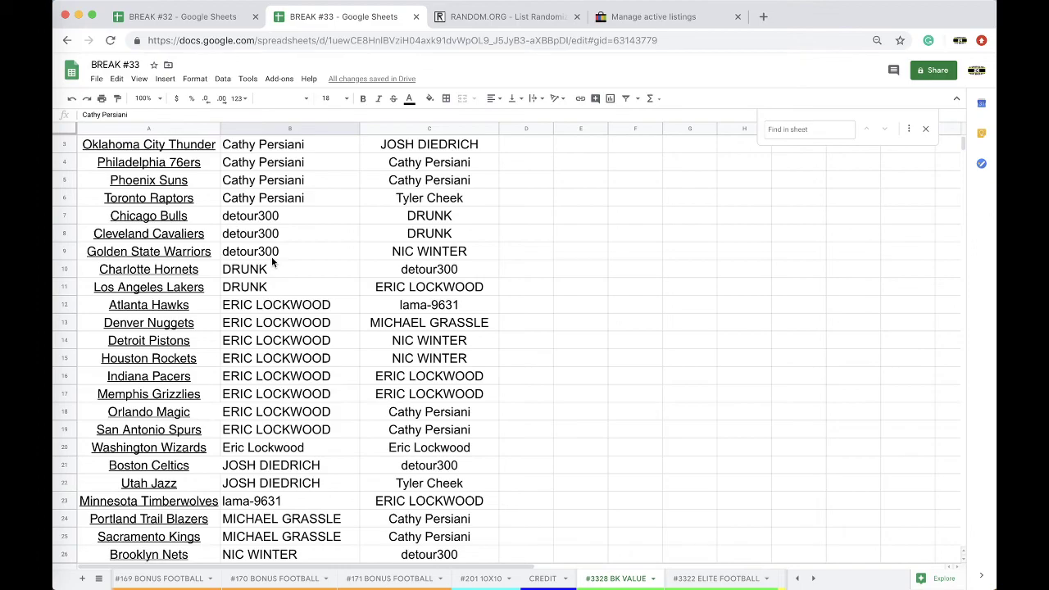
scroll(274, 261, down, 3)
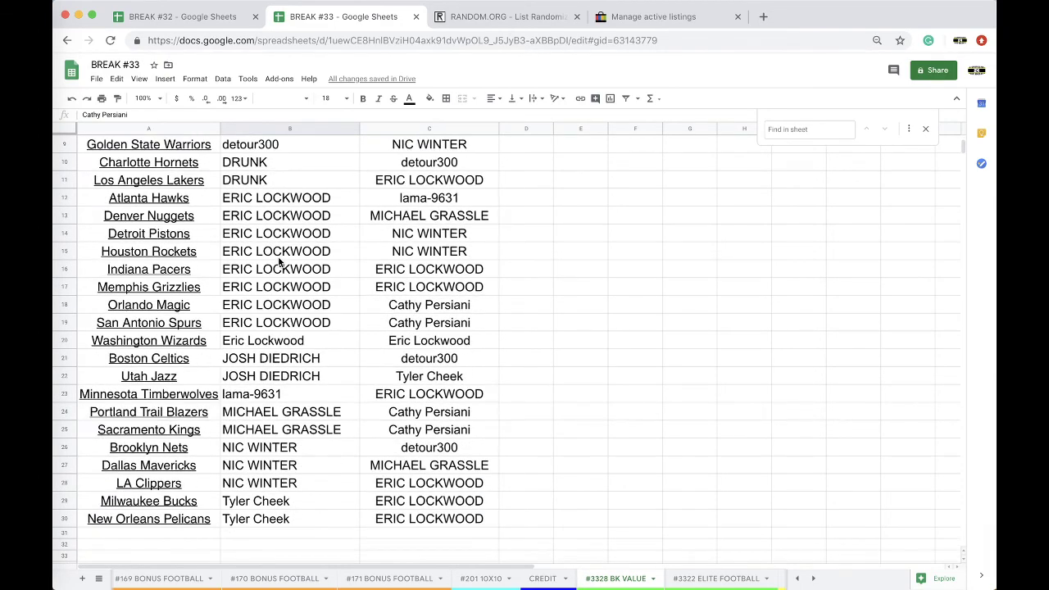
scroll(278, 261, down, 1)
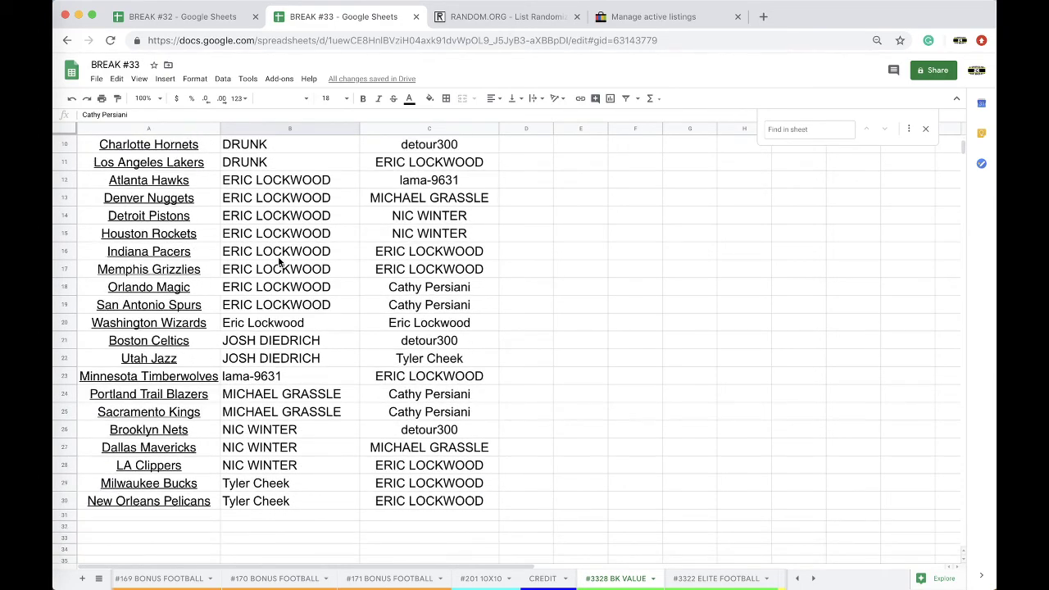
scroll(279, 261, down, 1)
scroll(279, 260, down, 1)
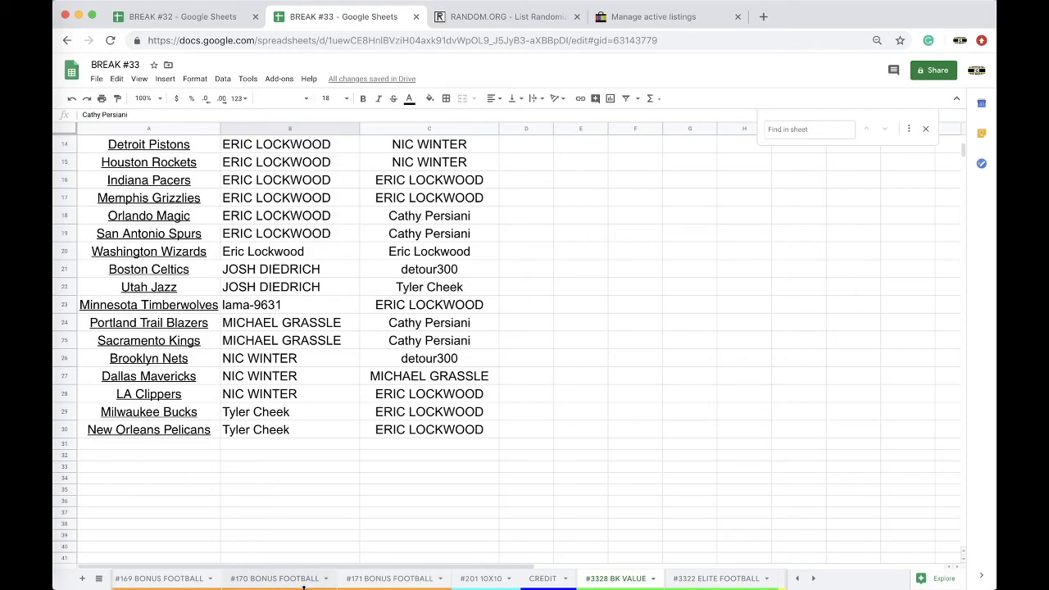
Step: Move #7 SELECT and #2 GR FB JERSEY 3/6 before #7 PANINI ONE
scroll(502, 583, right, 3)
click(602, 578)
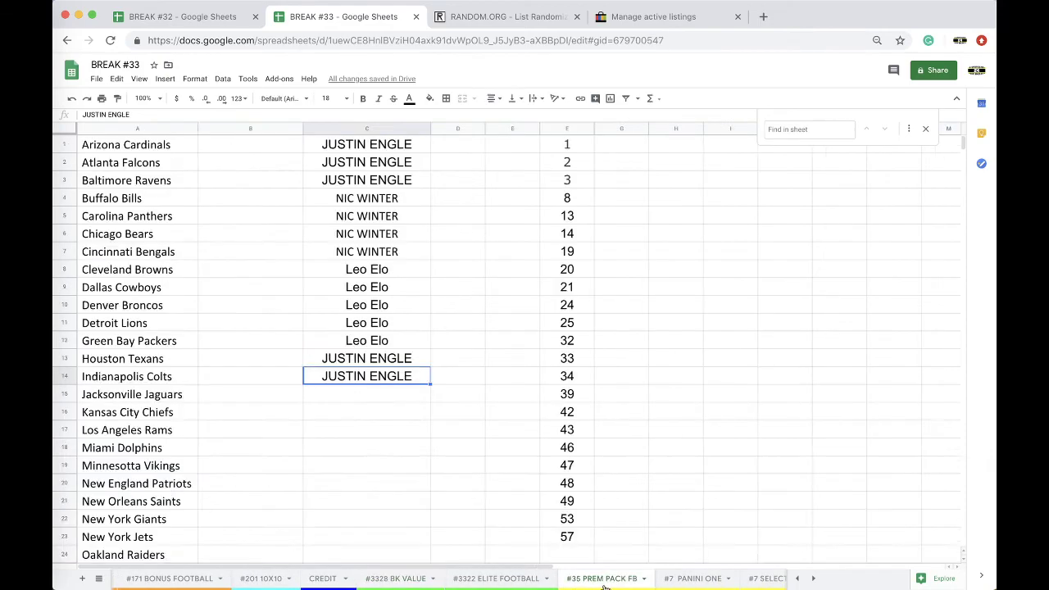
scroll(606, 582, right, 2)
click(619, 578)
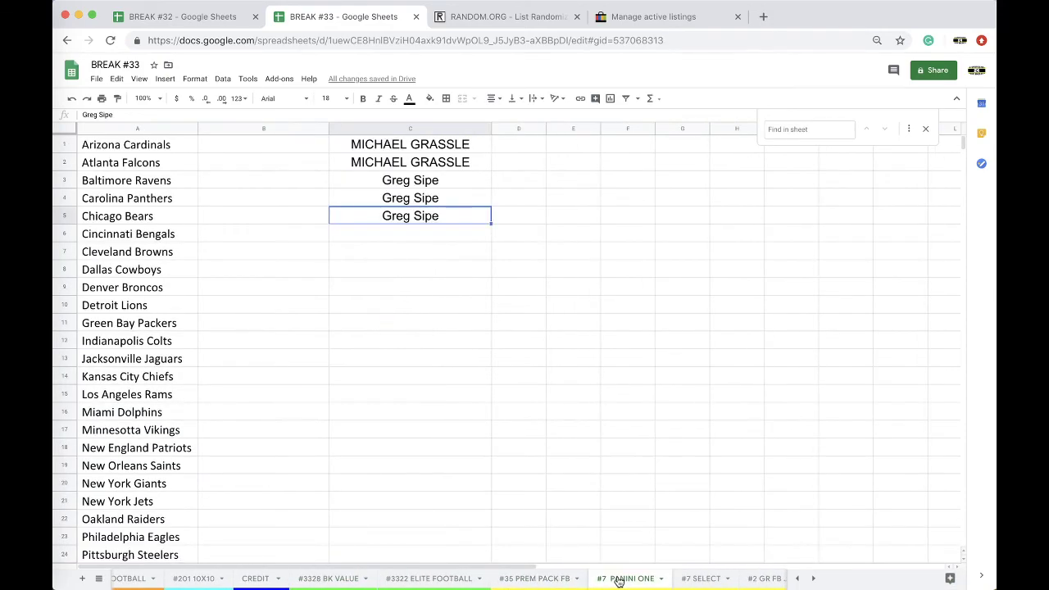
scroll(623, 580, right, 3)
click(627, 580)
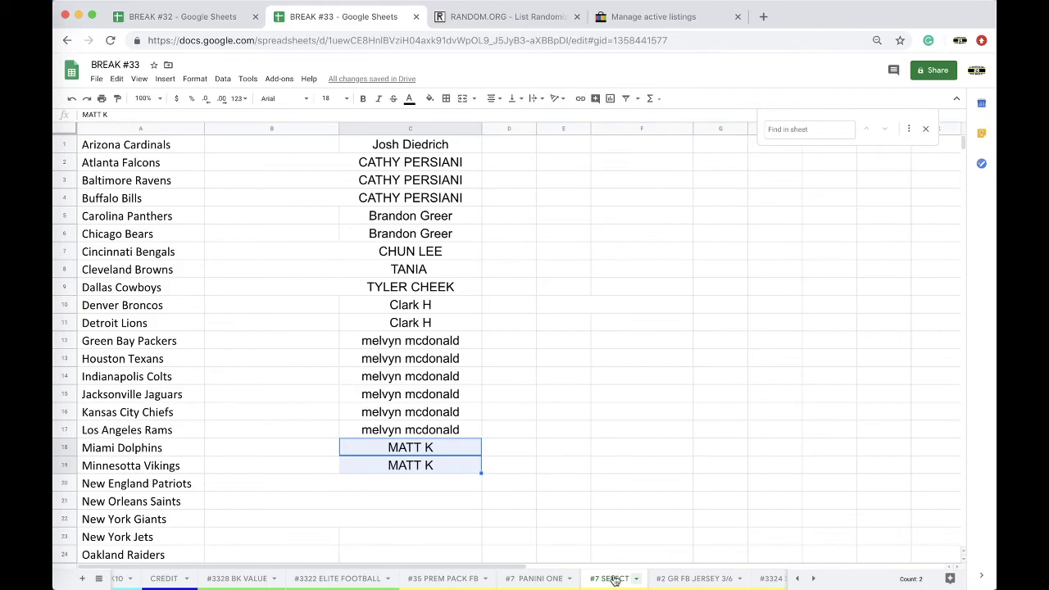
drag(604, 580, 525, 578)
click(679, 578)
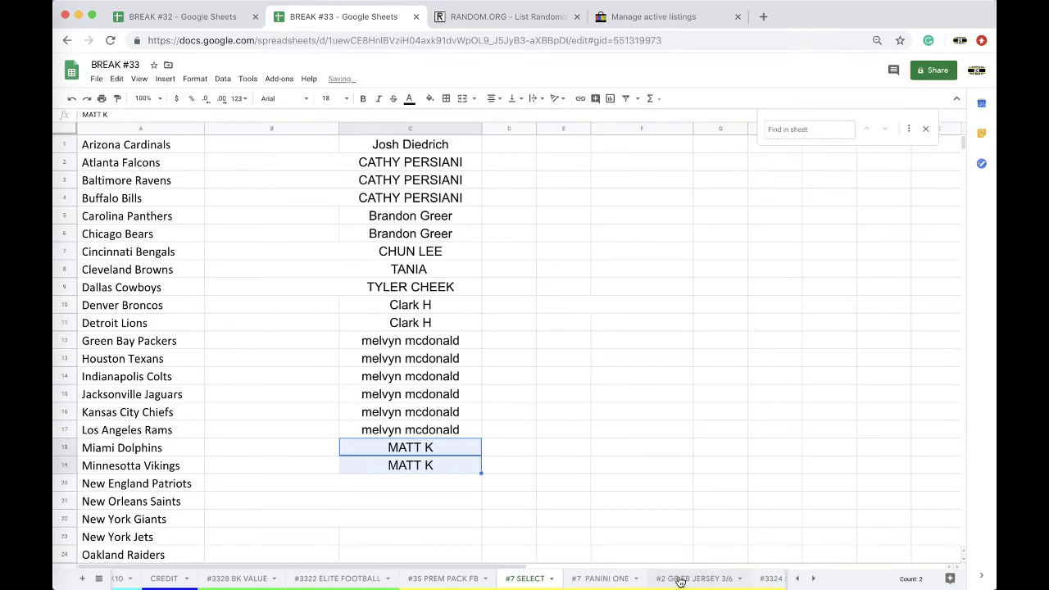
drag(679, 578, 607, 580)
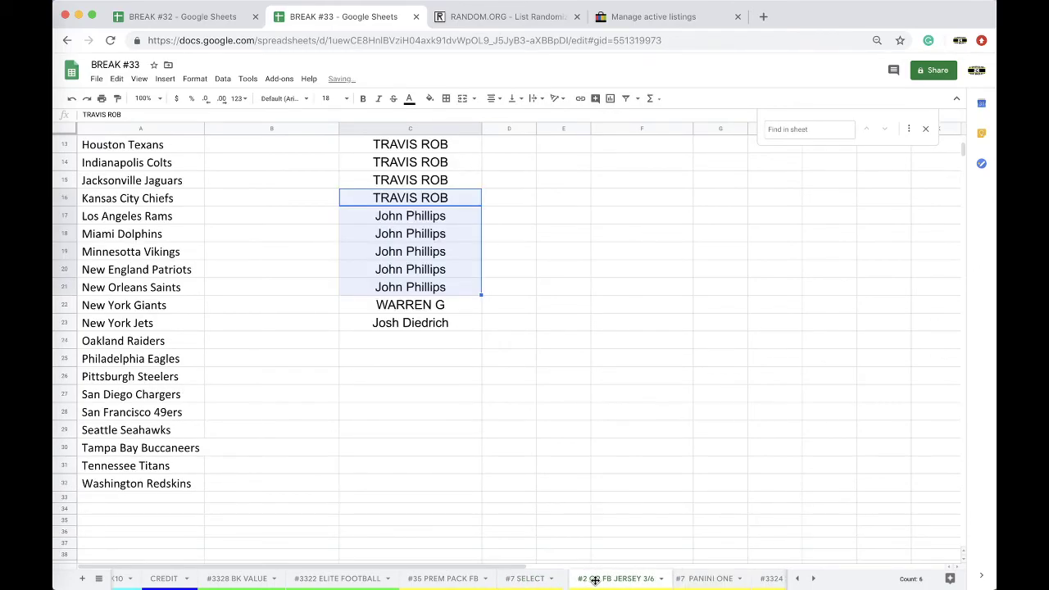
Step: Move #483 PREM FB JERSEY left, followed by #3309 hk puck and 16X20 3/6
scroll(648, 579, right, 3)
click(658, 579)
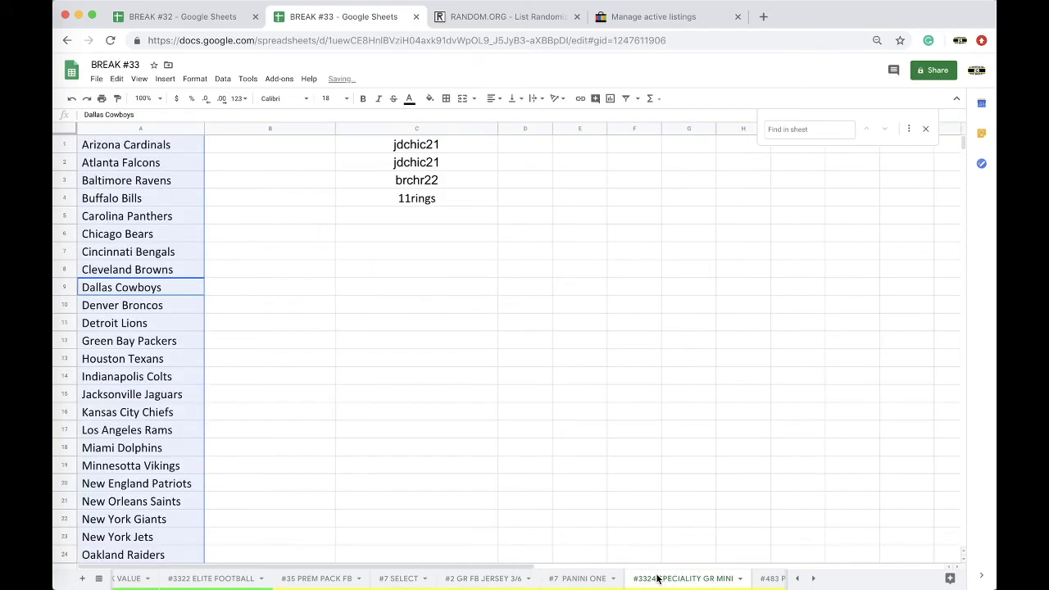
scroll(658, 579, right, 2)
click(674, 577)
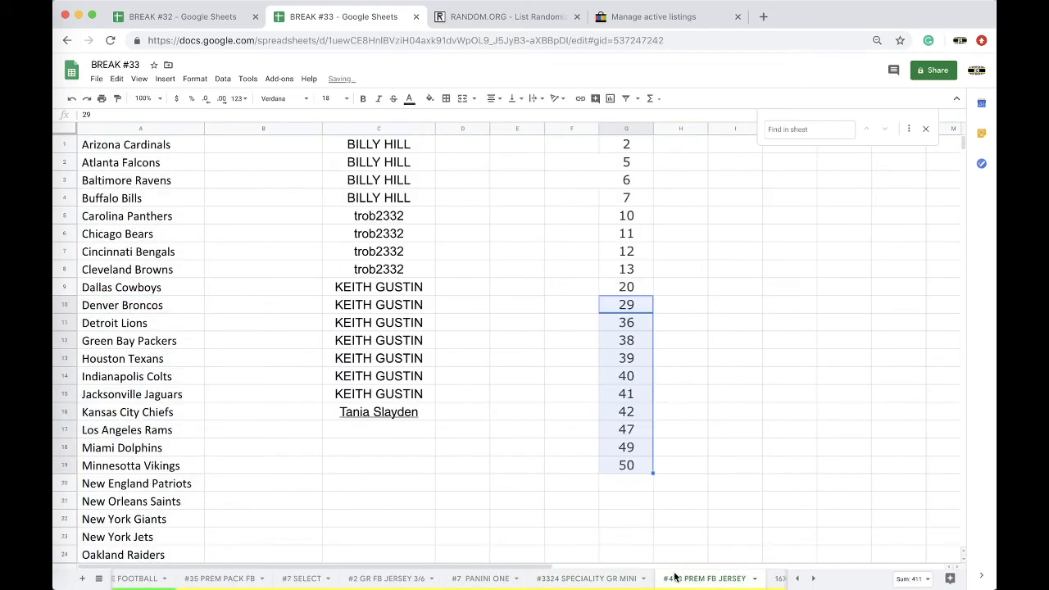
drag(673, 577, 468, 580)
click(662, 579)
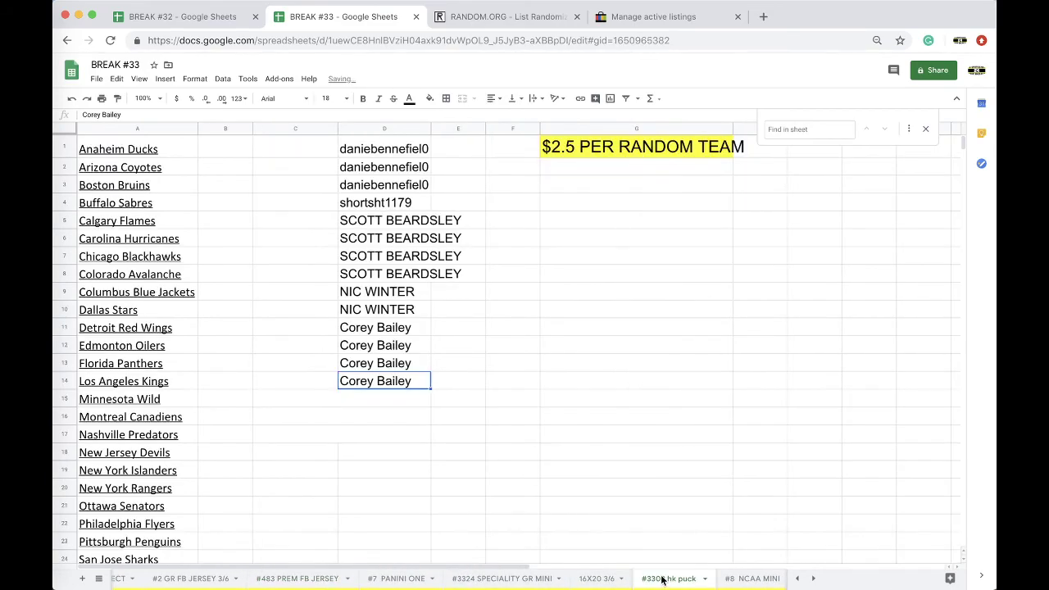
drag(662, 579, 389, 583)
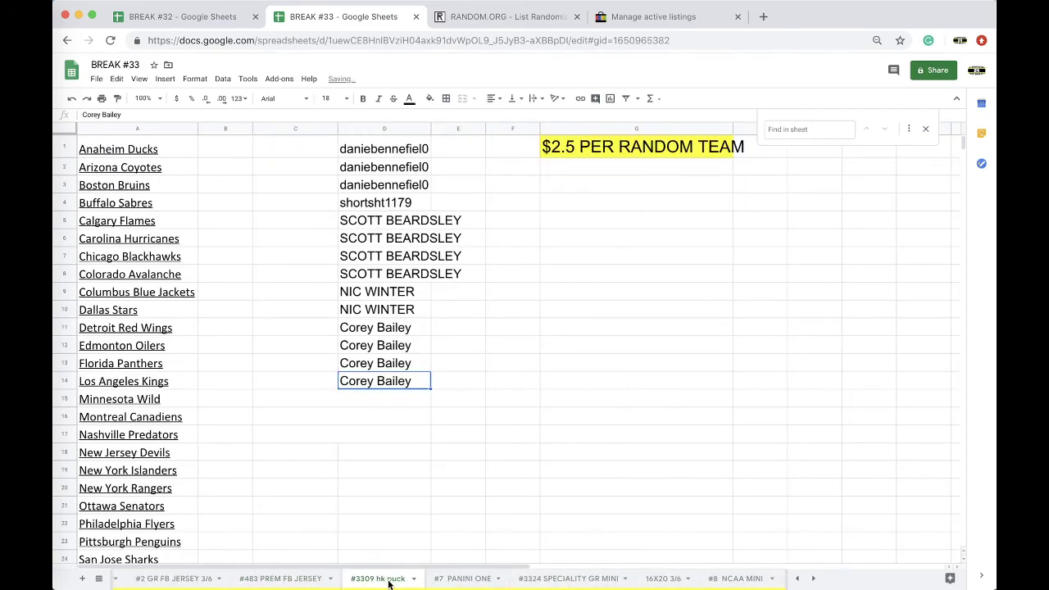
click(609, 580)
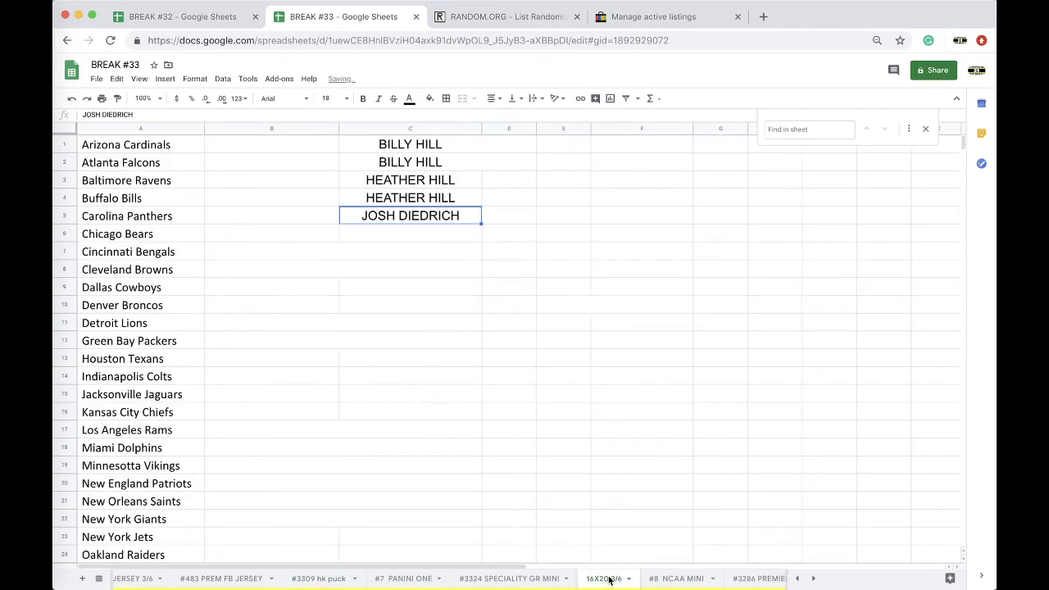
drag(609, 581, 361, 581)
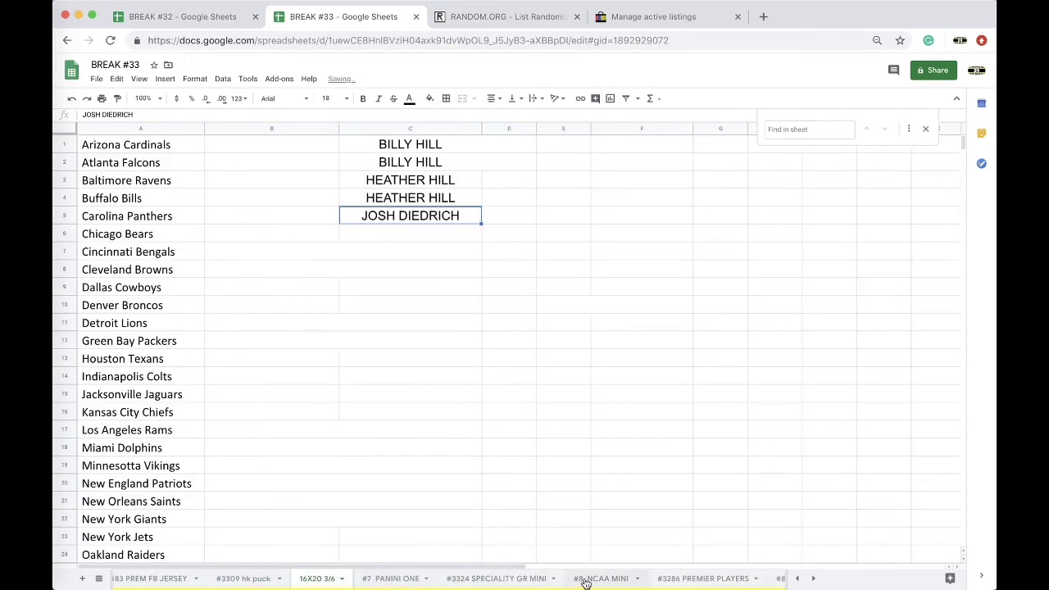
Step: Move #3286 PREMIER PLAYERS earlier and browse on to the #23 PREM BB JERSEY sheet
click(603, 579)
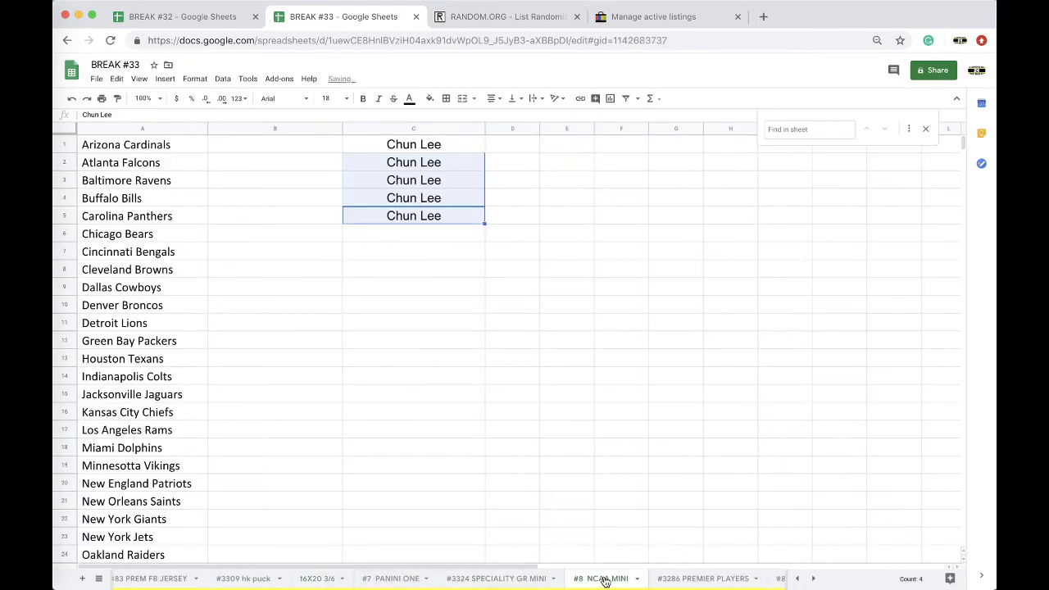
click(683, 585)
drag(707, 583, 188, 582)
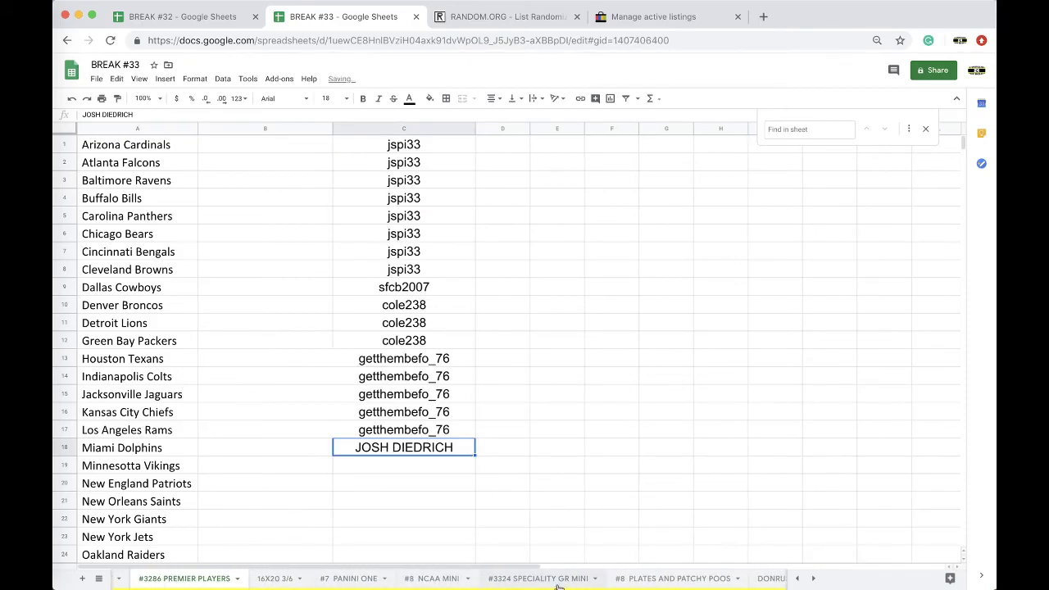
click(562, 585)
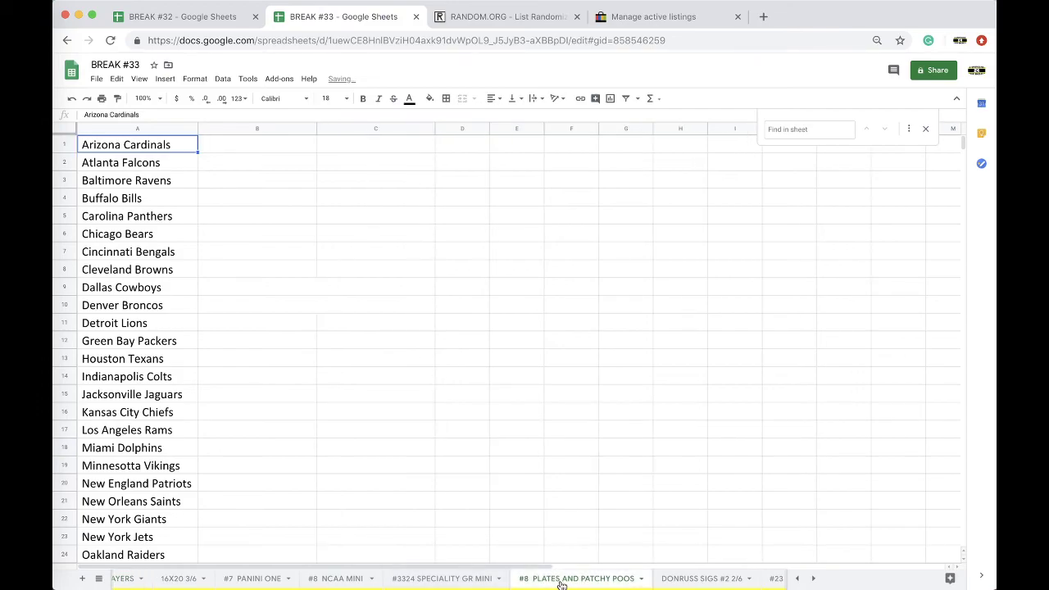
click(614, 585)
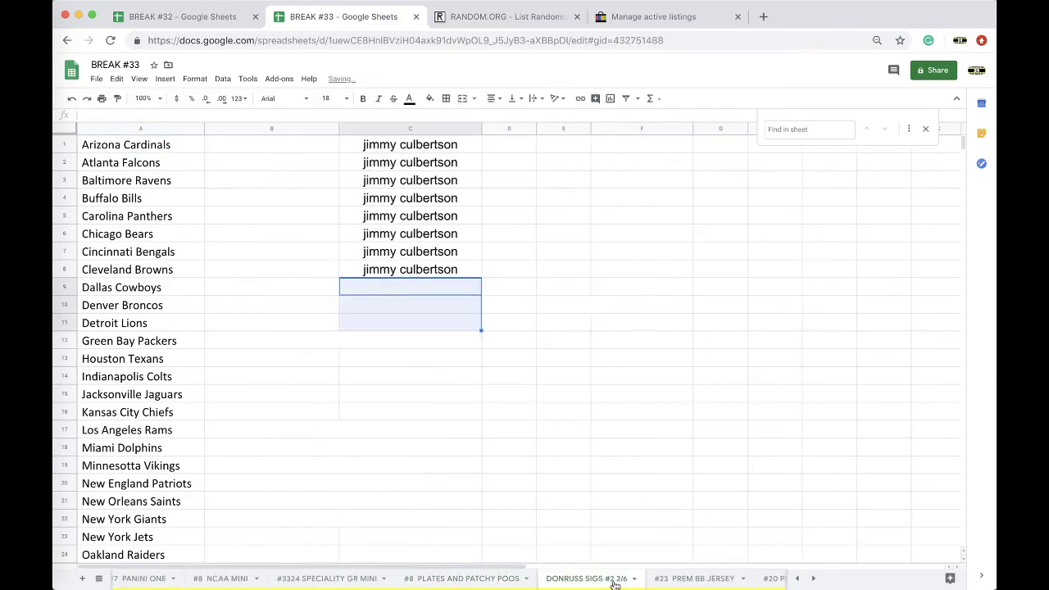
click(610, 584)
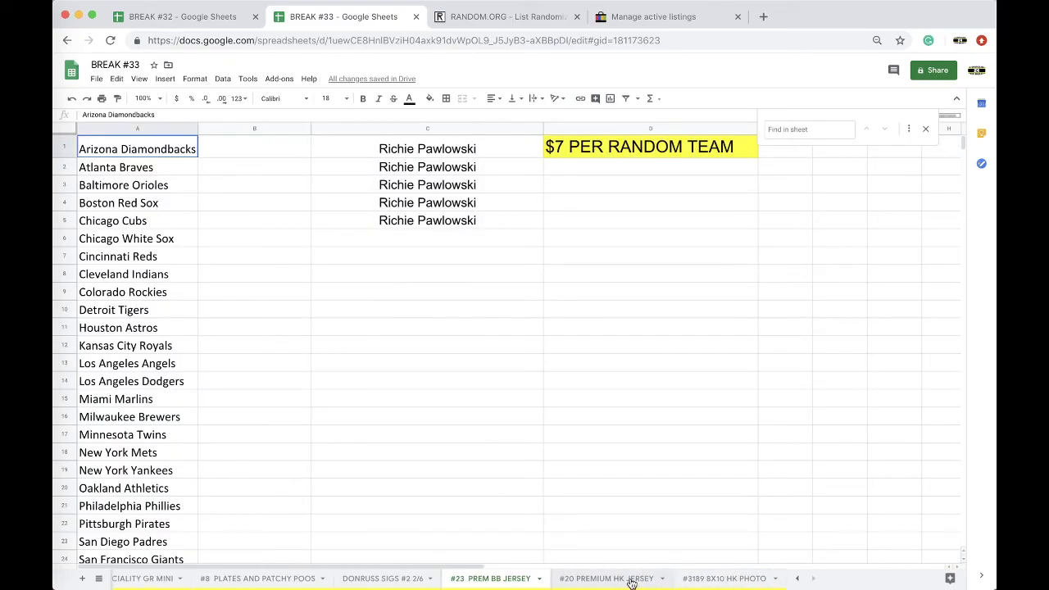
scroll(631, 584, right, 10)
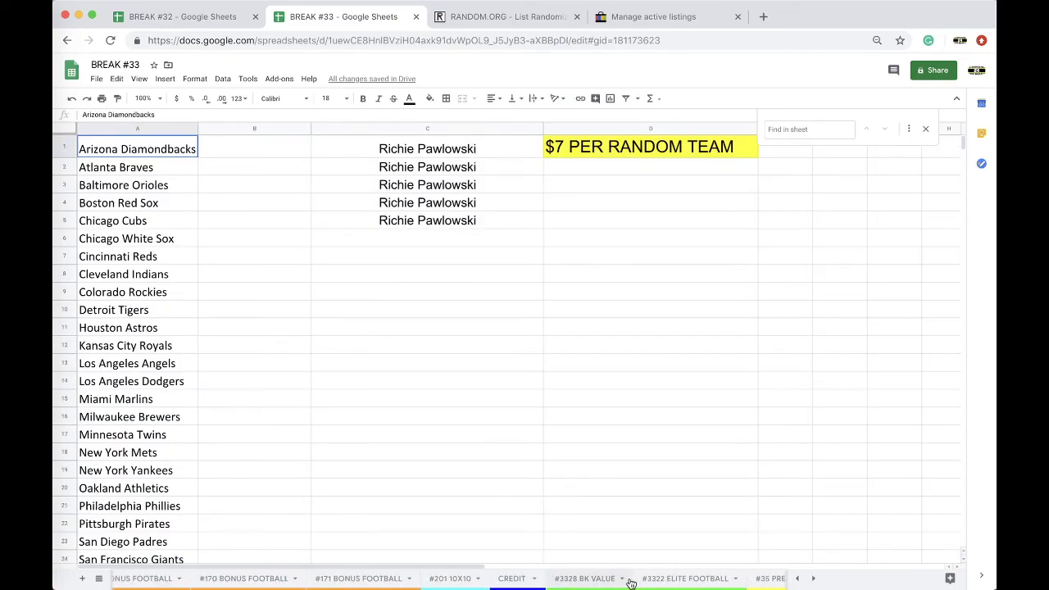
Step: Sort the #3328 BK VALUE sheet A→Z by the team names in column A
click(628, 580)
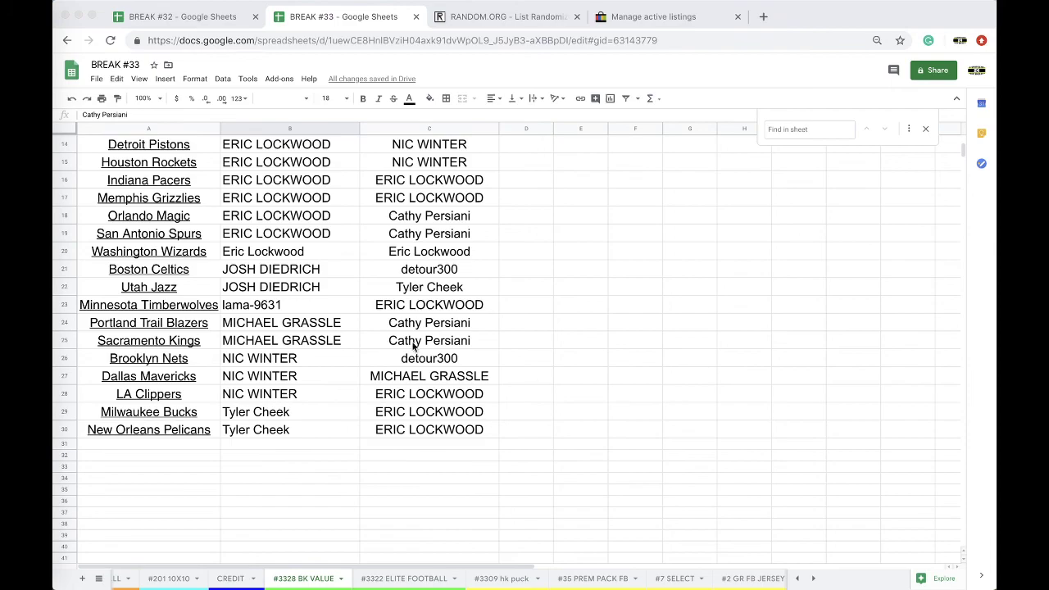
click(148, 129)
click(223, 79)
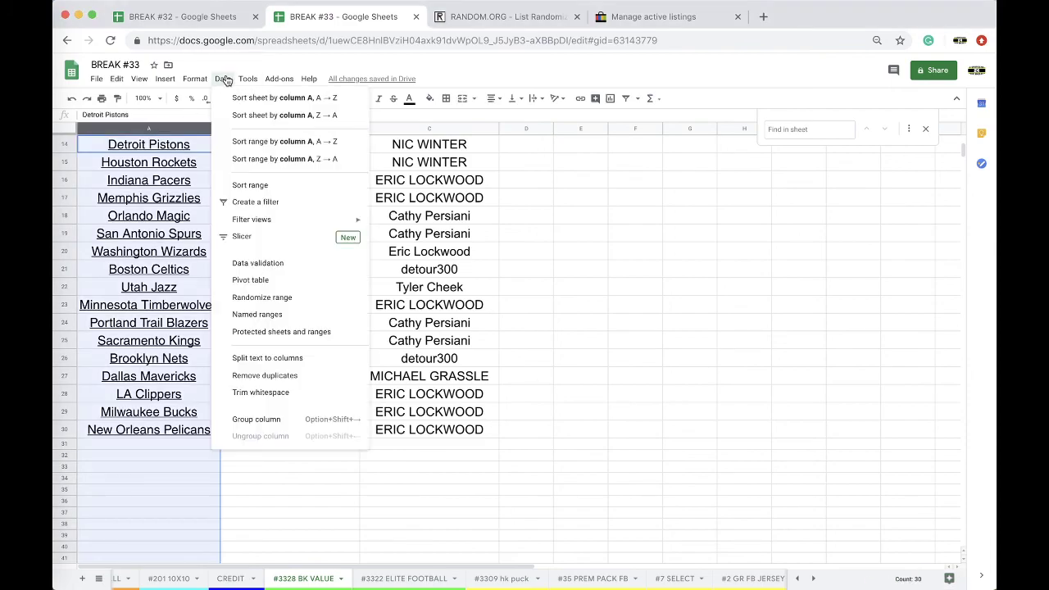
click(229, 98)
scroll(284, 340, up, 3)
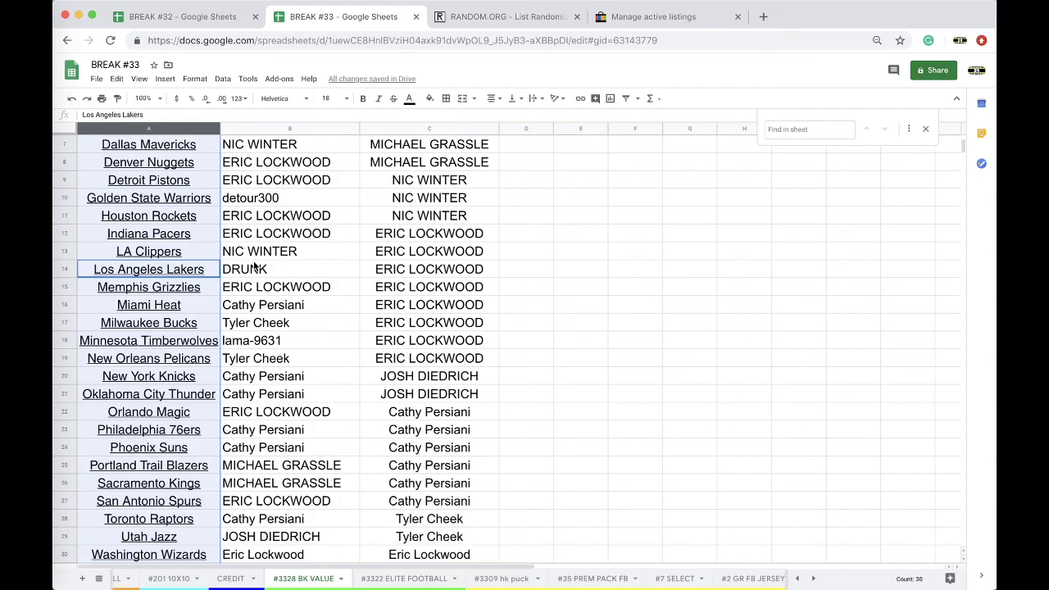
Step: Fill the Sacramento Kings winner in cell B26 with yellow
scroll(230, 399, down, 2)
click(254, 417)
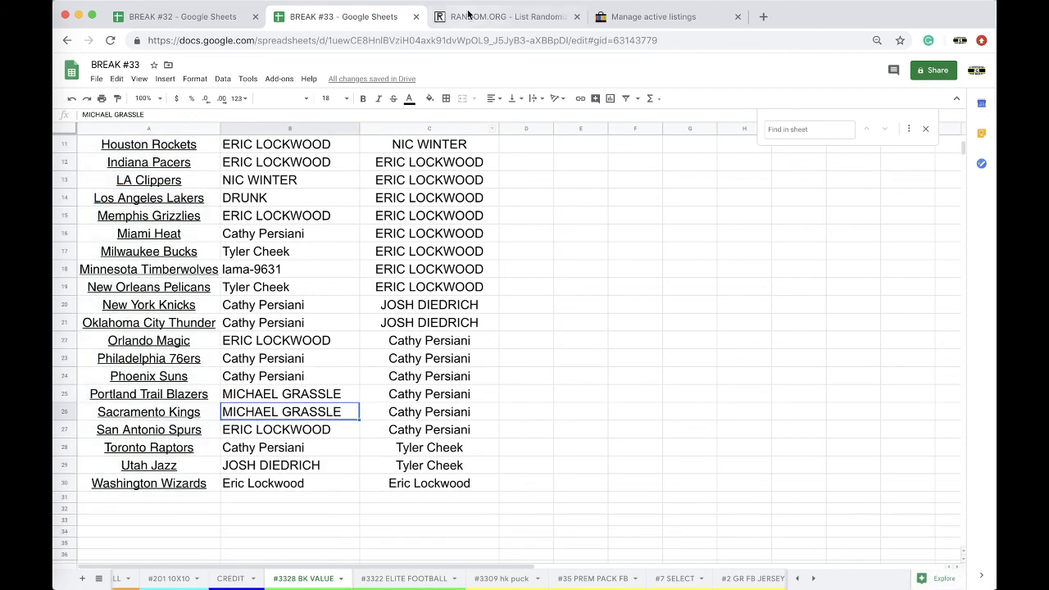
click(430, 98)
click(469, 146)
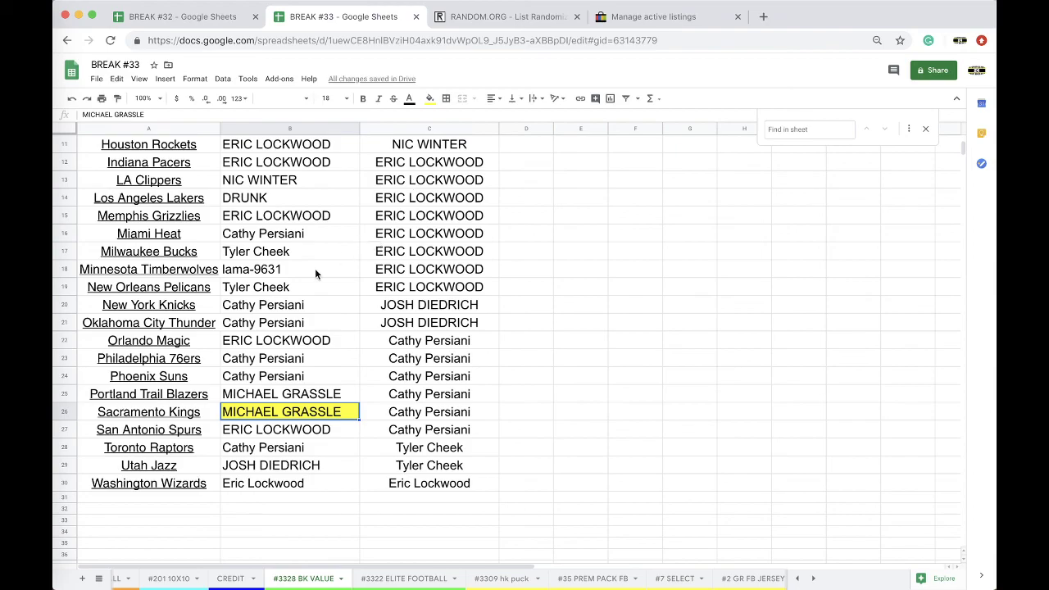
Step: Fill the Charlotte Hornets winner in cell B4 with green
scroll(221, 310, up, 5)
click(244, 199)
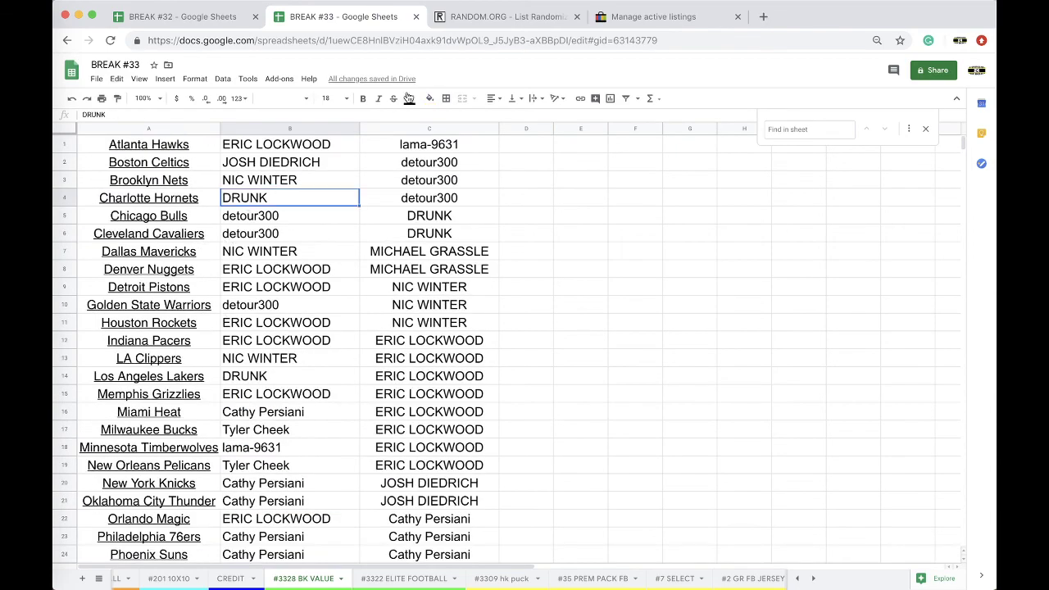
click(427, 99)
click(480, 146)
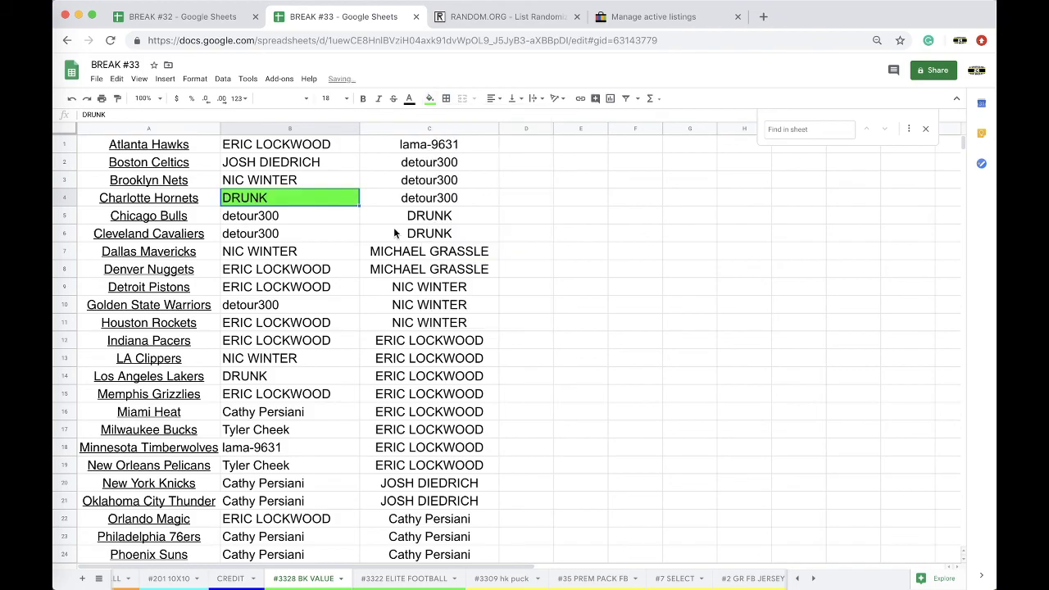
scroll(395, 234, down, 5)
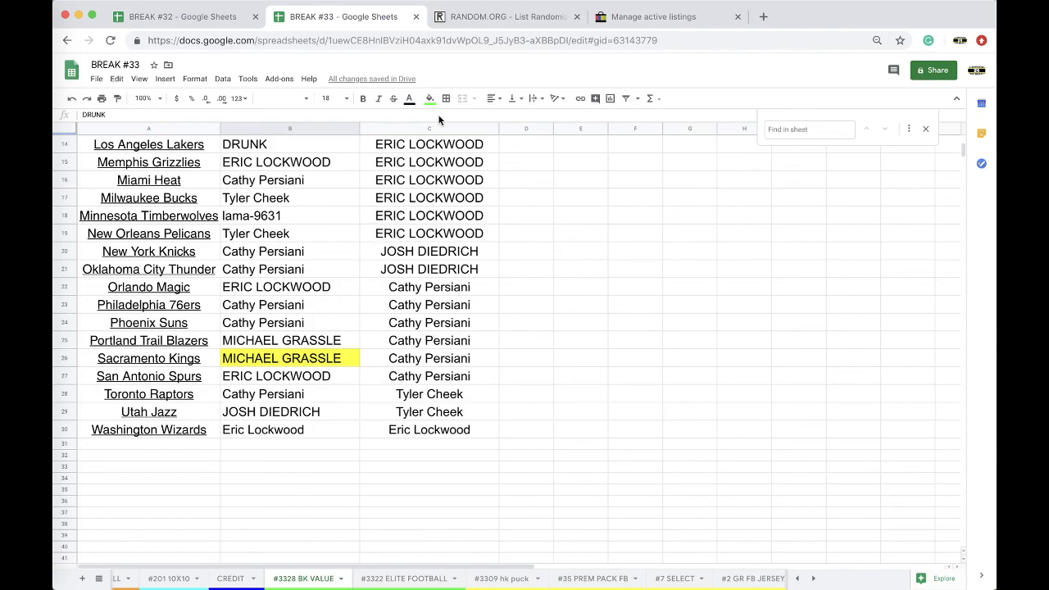
click(516, 18)
Step: Randomize the list MEM, ATL, TOR repeatedly until it ends TOR, MEM, ATL
click(504, 40)
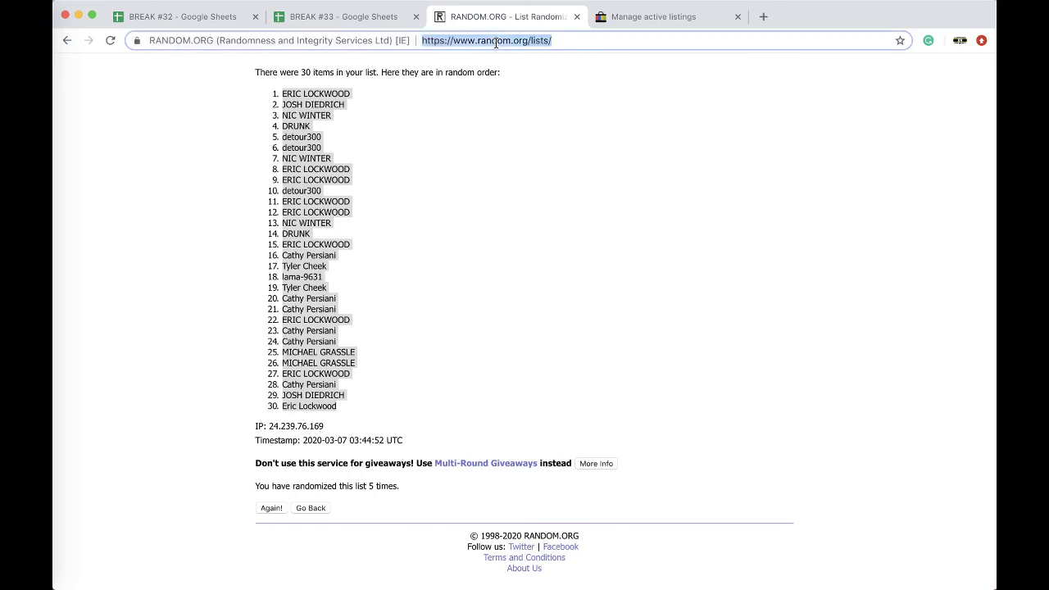
key(Return)
click(352, 291)
text(MEM)
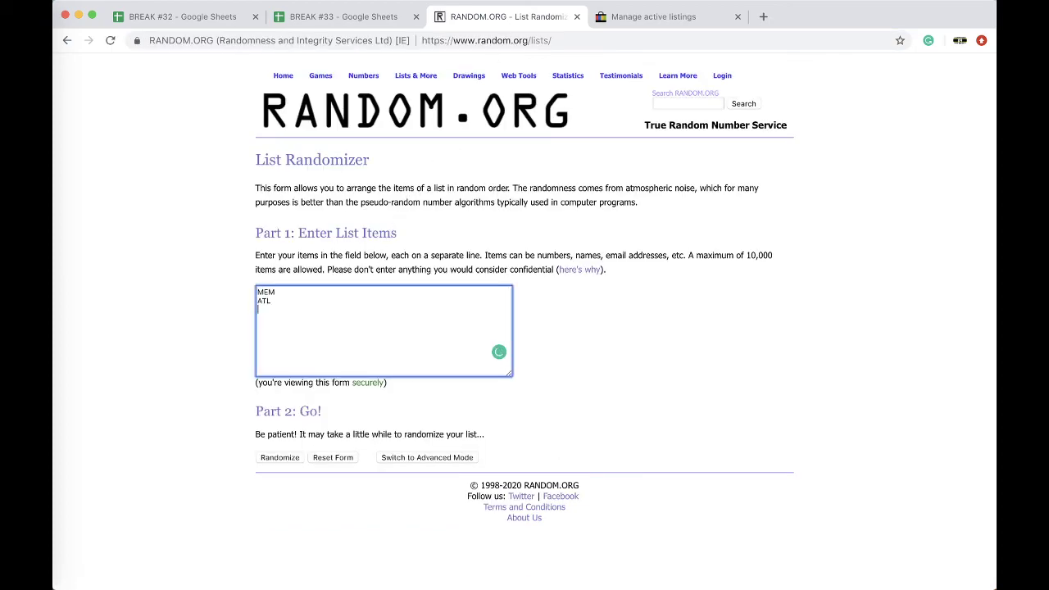
click(287, 458)
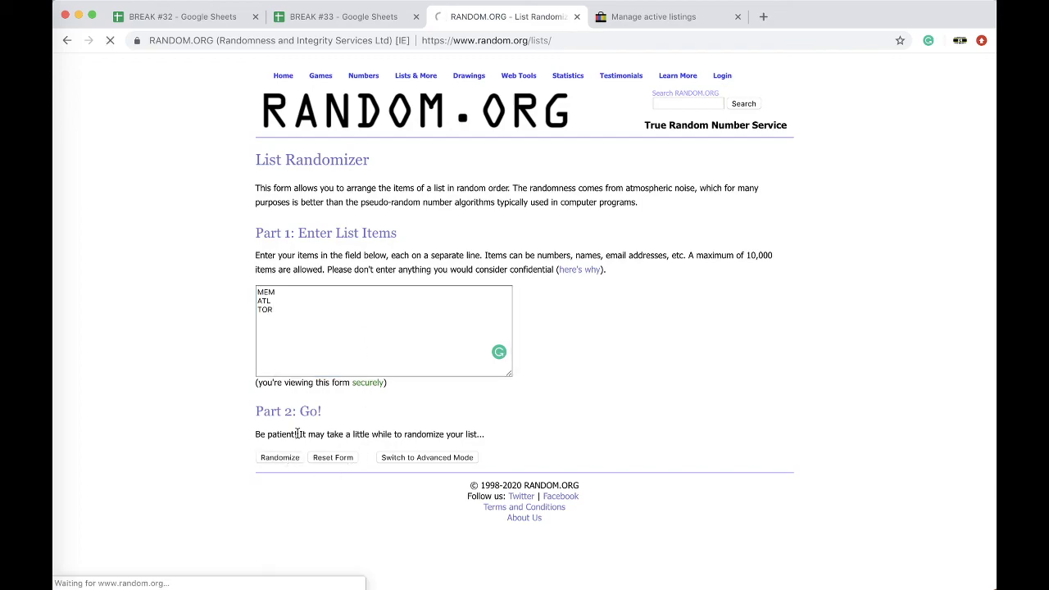
click(271, 312)
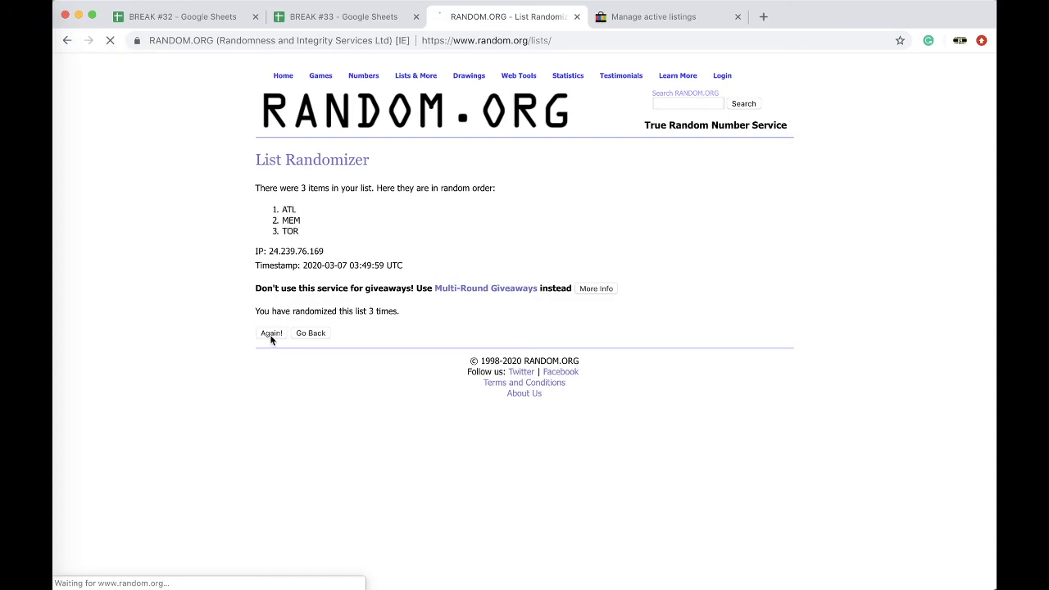
click(272, 334)
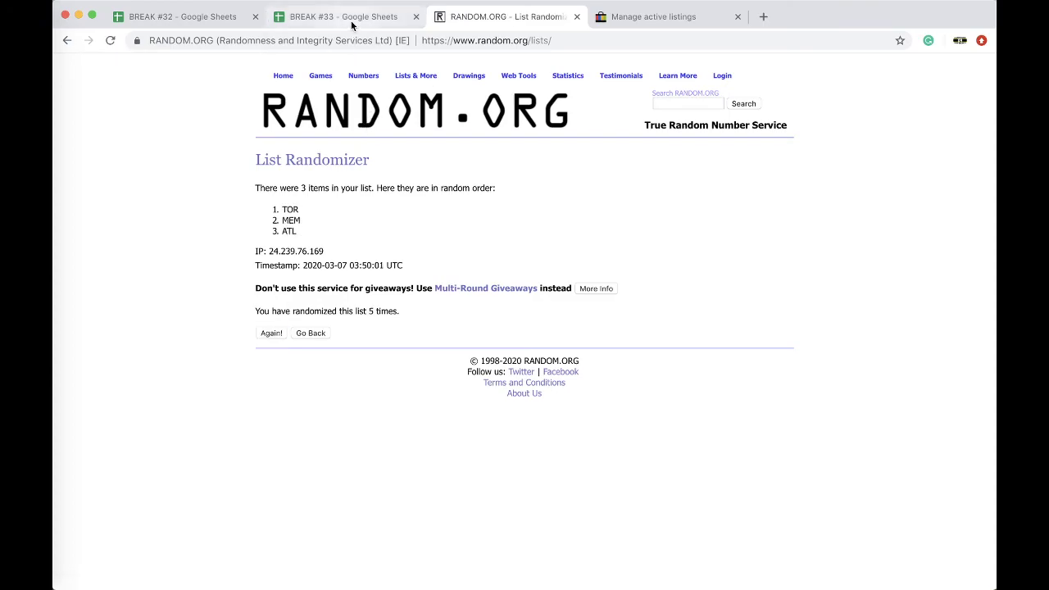
click(344, 17)
Step: Apply a fill colour to a selected cell in the BK VALUE sheet
click(310, 396)
scroll(310, 397, up, 5)
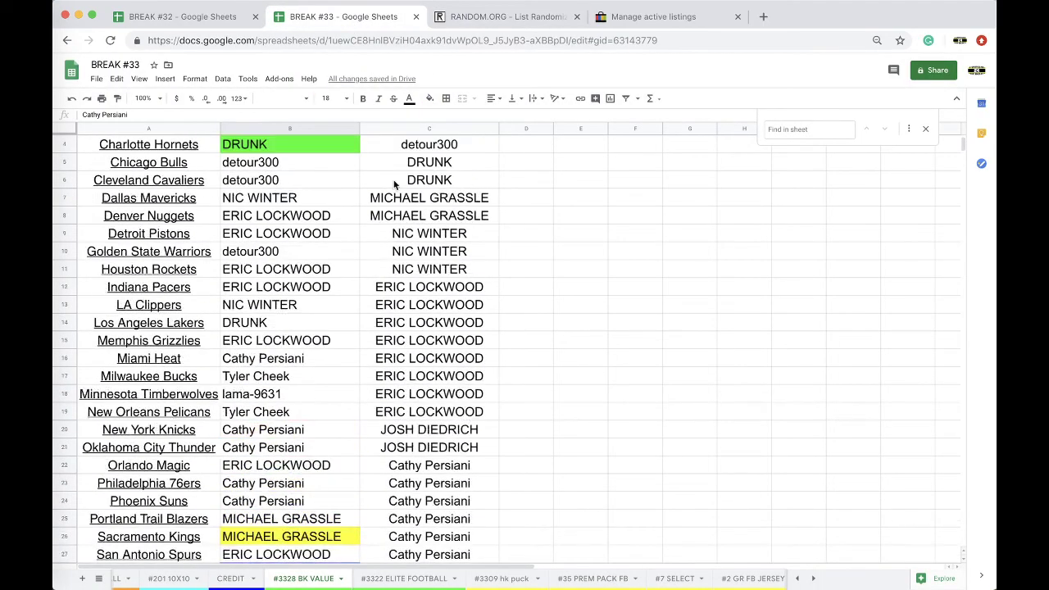
click(431, 98)
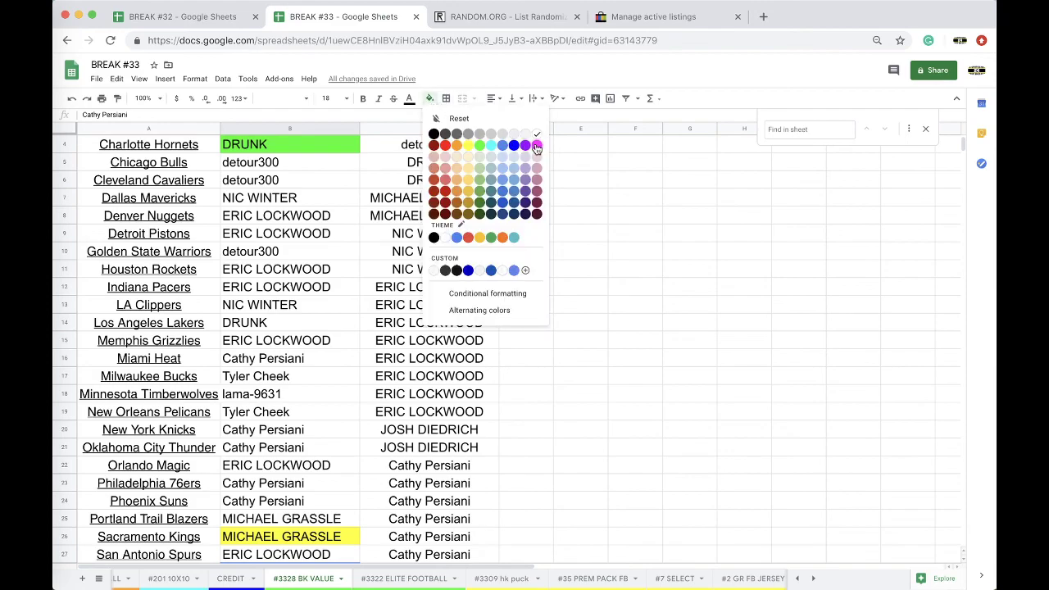
click(528, 146)
Step: Copy column C's 30 buyer names and randomize them in RANDOM.ORG
click(463, 129)
key(ctrl+c)
scroll(456, 157, down, 5)
scroll(467, 162, up, 7)
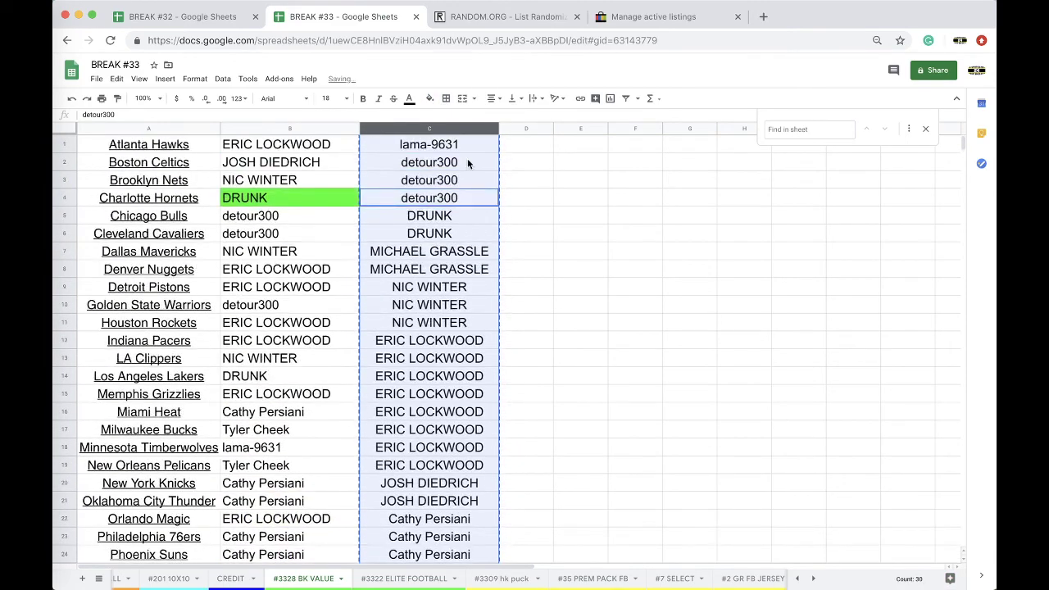
click(500, 16)
click(271, 333)
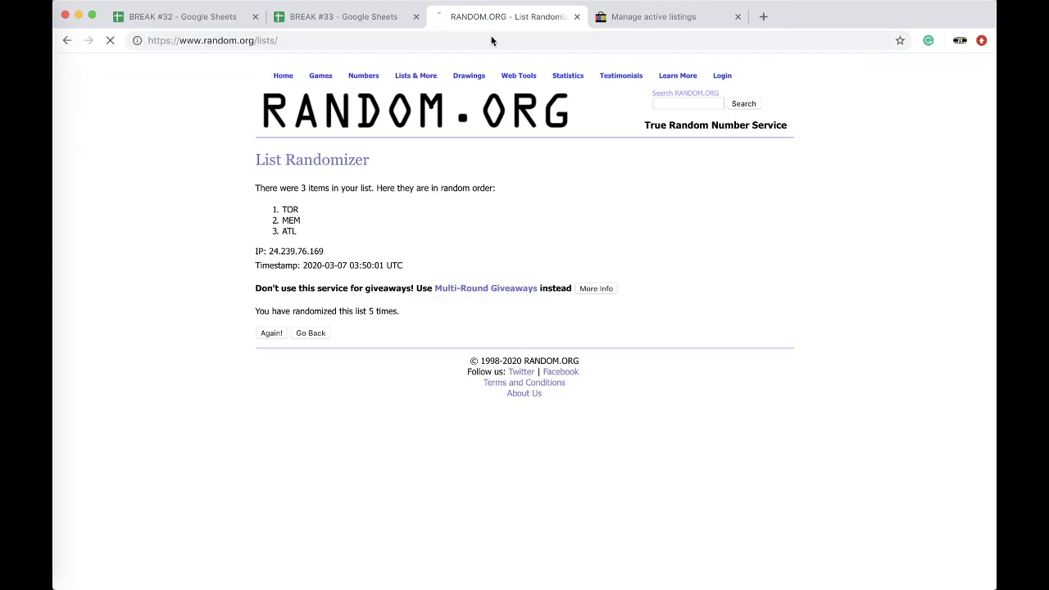
click(305, 312)
key(ctrl+v)
click(283, 457)
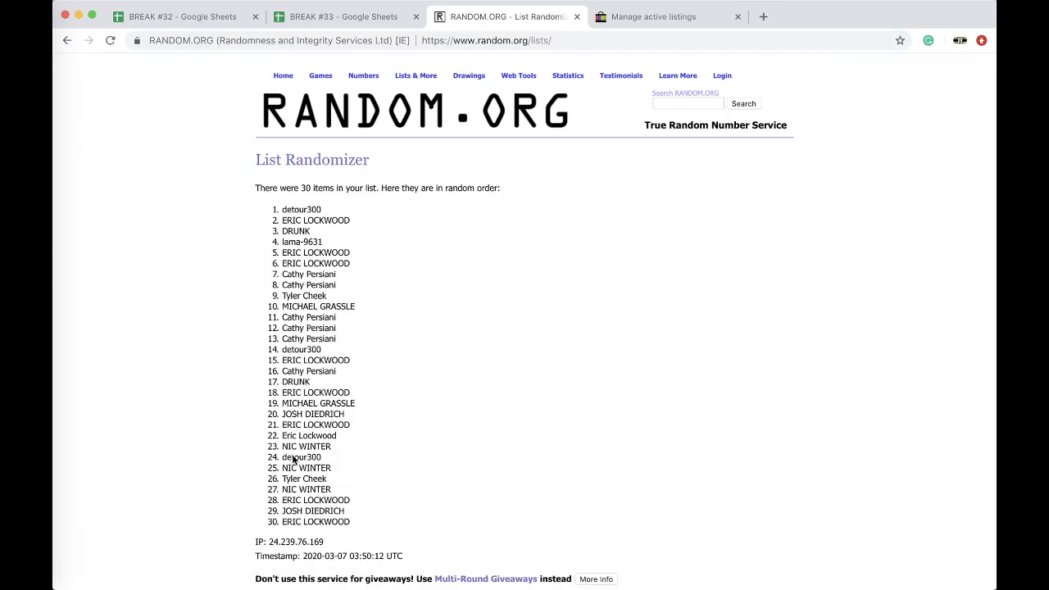
Step: Reshuffle the list four more times and select the top name as bonus winner
scroll(293, 459, down, 3)
click(265, 506)
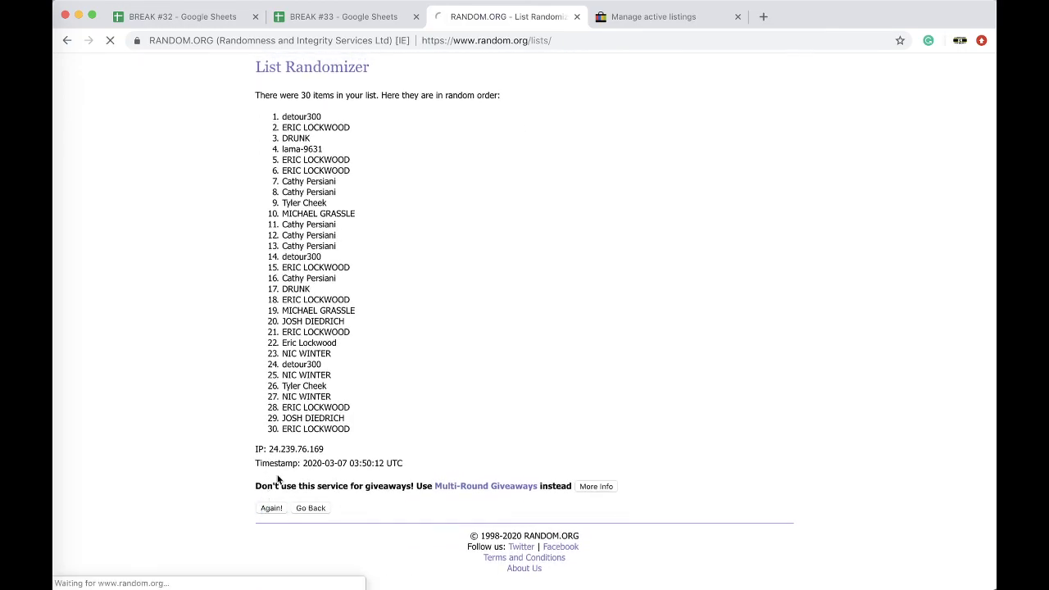
scroll(278, 479, down, 1)
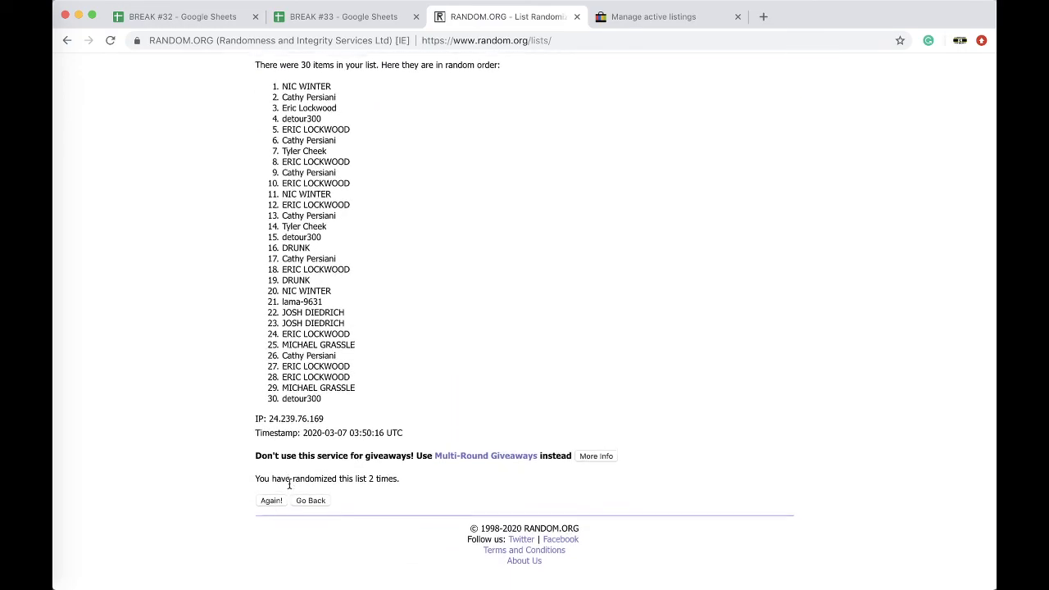
click(274, 511)
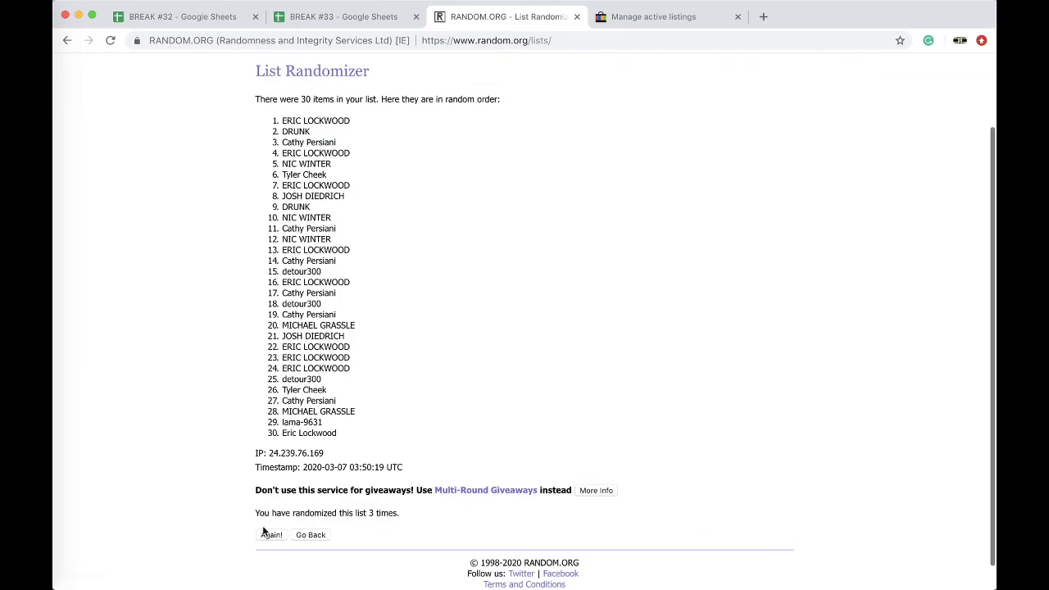
click(269, 535)
scroll(279, 500, down, 3)
click(271, 506)
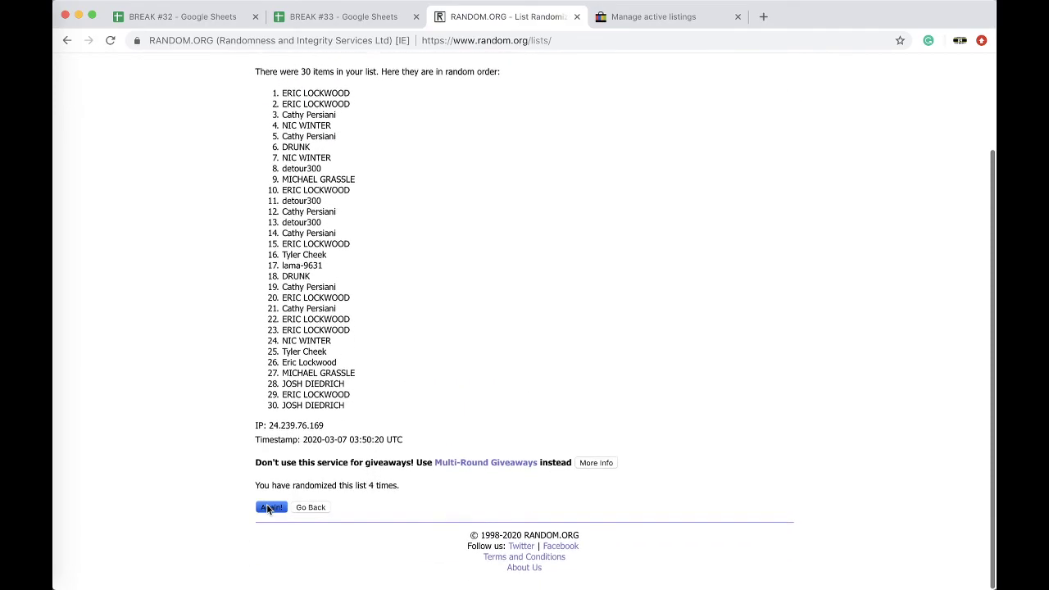
triple_click(285, 208)
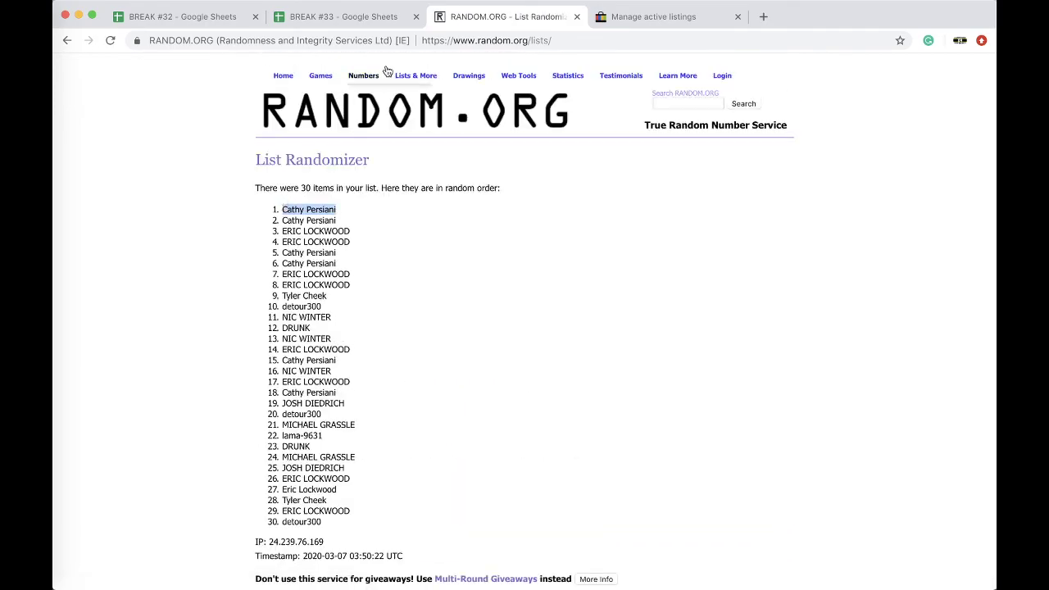
click(363, 25)
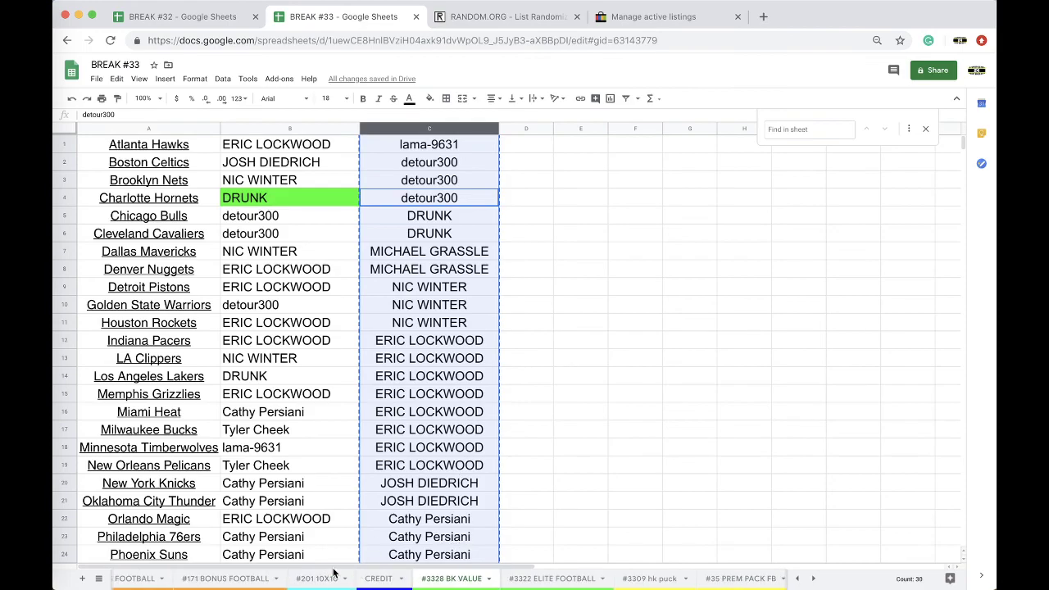
Step: Open the #2 BONUS BASKETBALL sheet in the BREAK #32 spreadsheet
scroll(386, 576, left, 2)
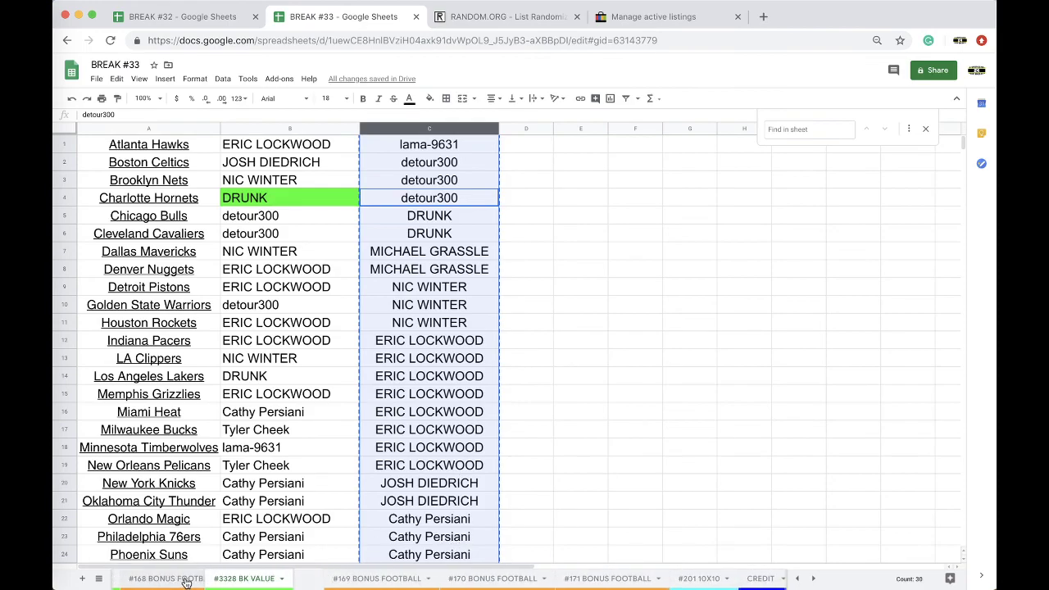
click(185, 24)
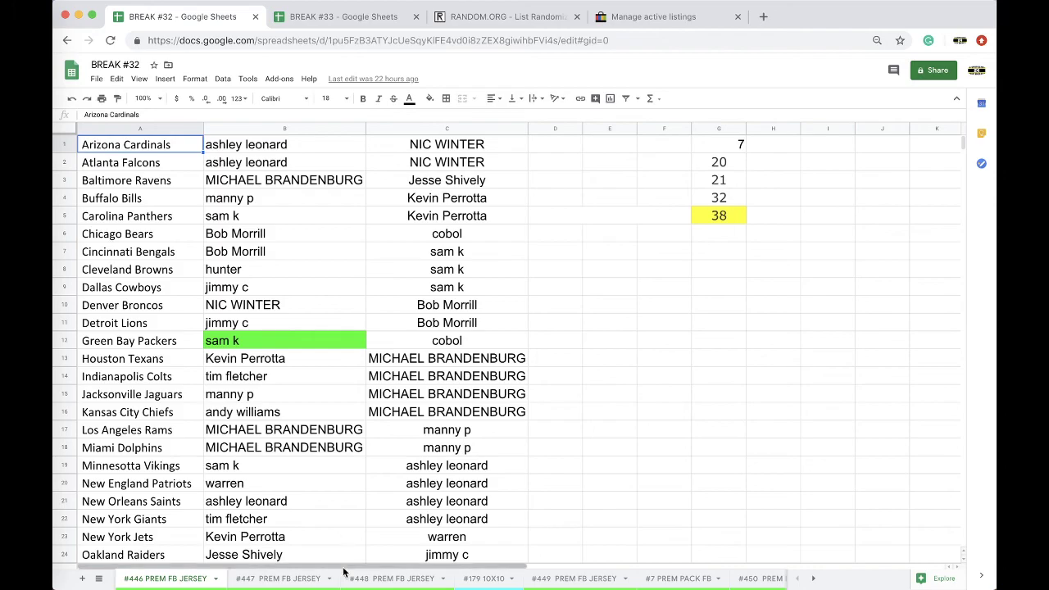
click(99, 580)
scroll(156, 537, down, 10)
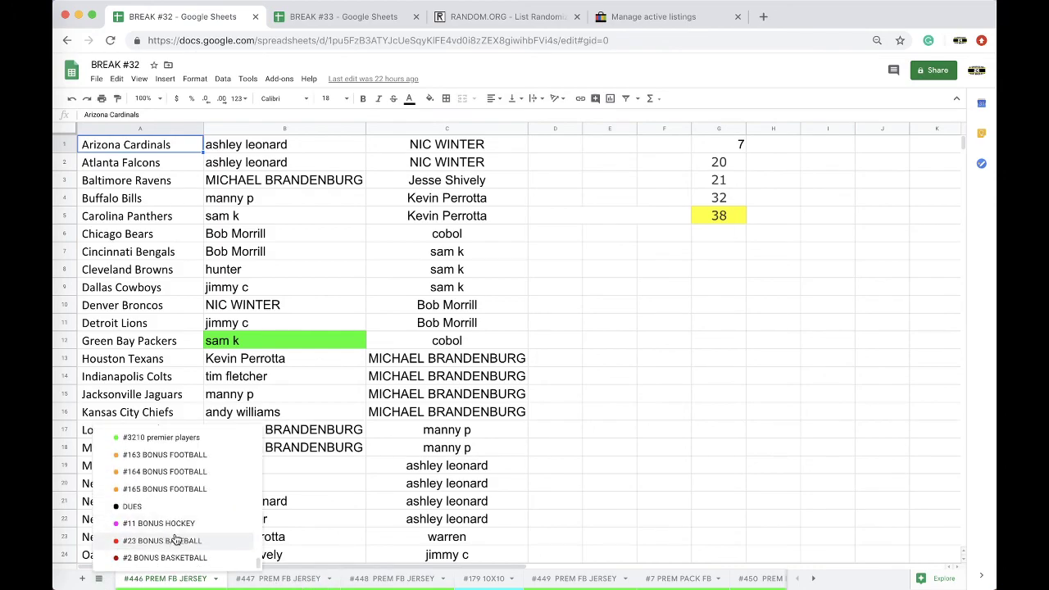
click(172, 555)
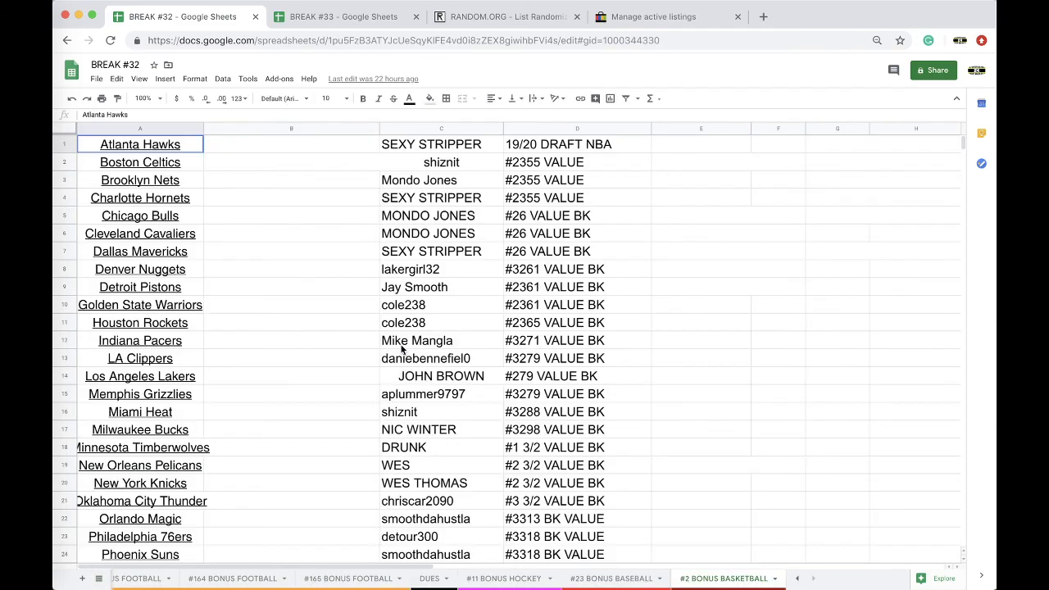
Step: Paste the winner's name as values only into C27, the San Antonio Spurs row
scroll(402, 349, down, 5)
click(440, 361)
key(ctrl+v)
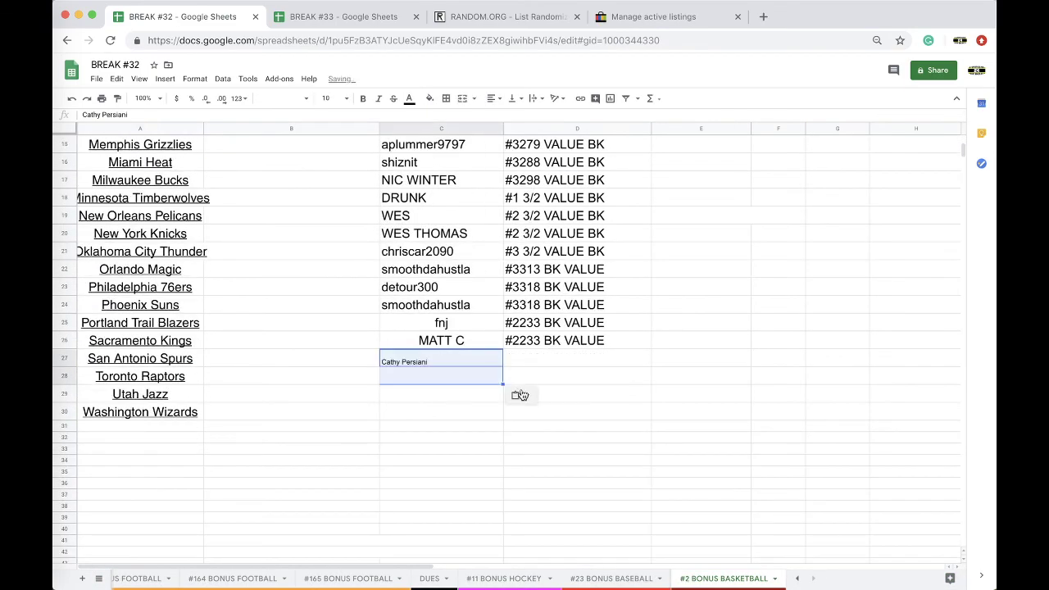
click(520, 395)
click(525, 415)
Step: Type the break label '#3328 BK VVALUE' in D27, then edit its number
click(522, 362)
text(#3)
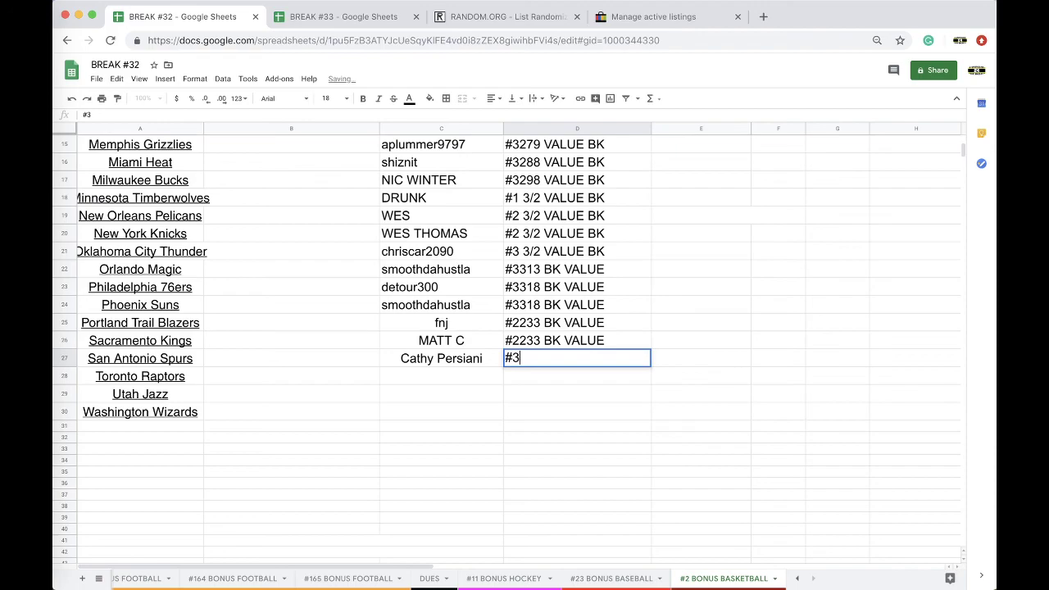
text(328)
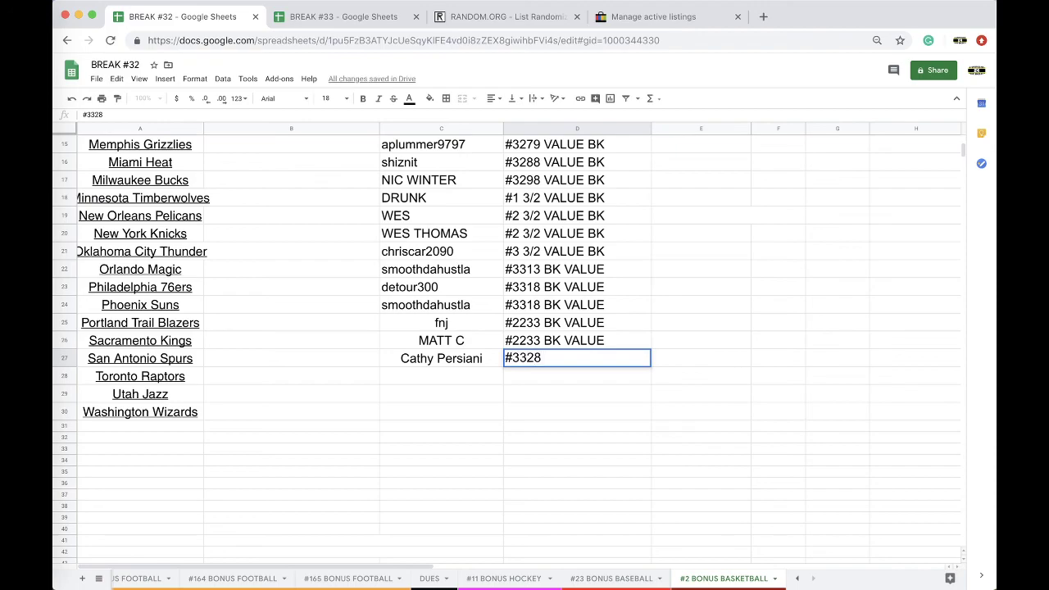
text( BK VVALUE)
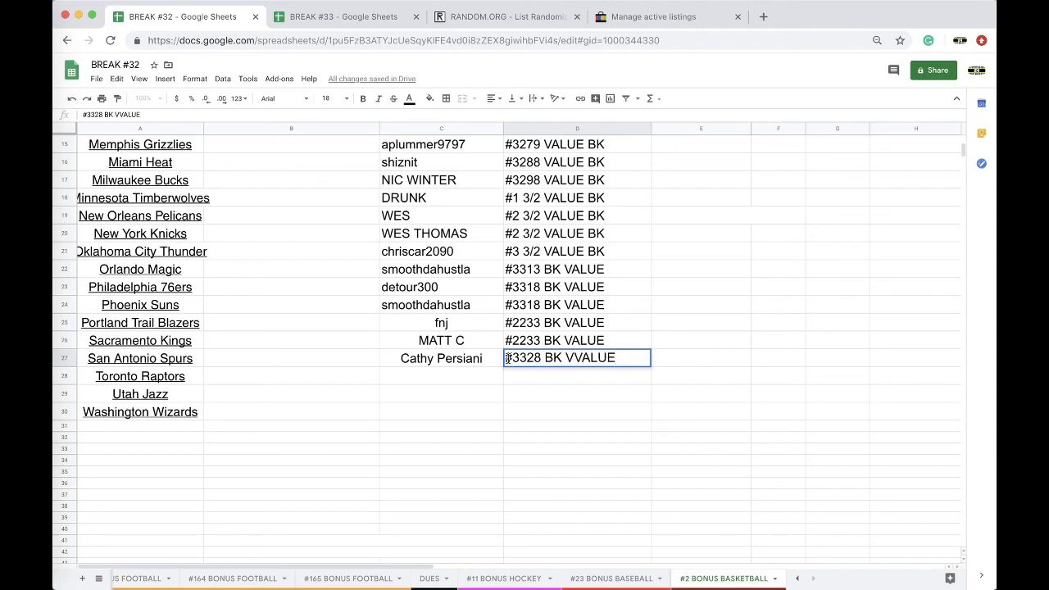
click(513, 358)
key(Delete)
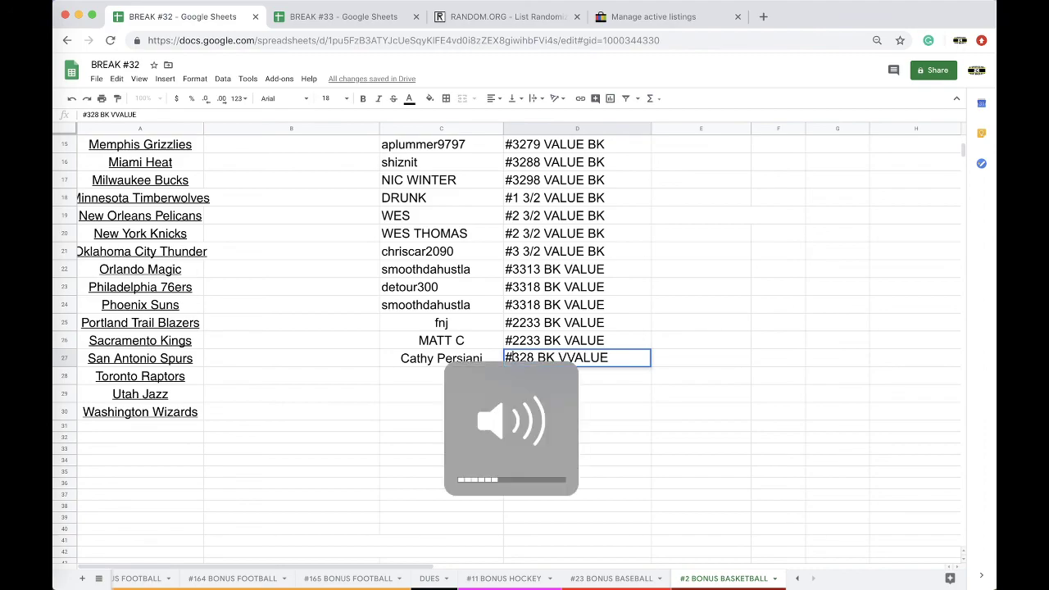
text(2)
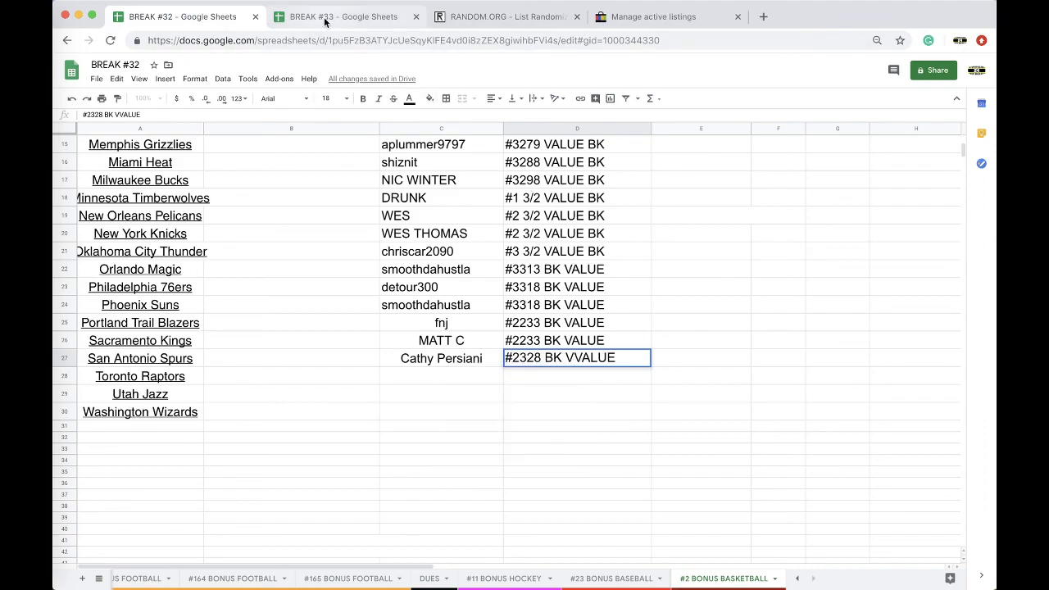
click(344, 16)
Step: Open the #3322 ELITE FOOTBALL sheet and clear the column C selection
scroll(571, 580, right, 10)
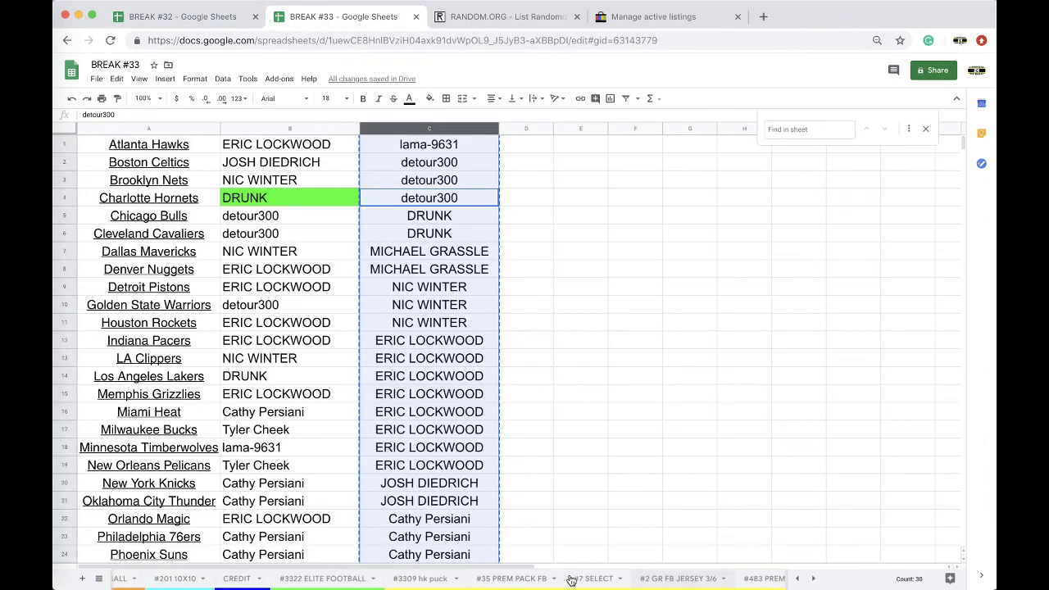
click(354, 580)
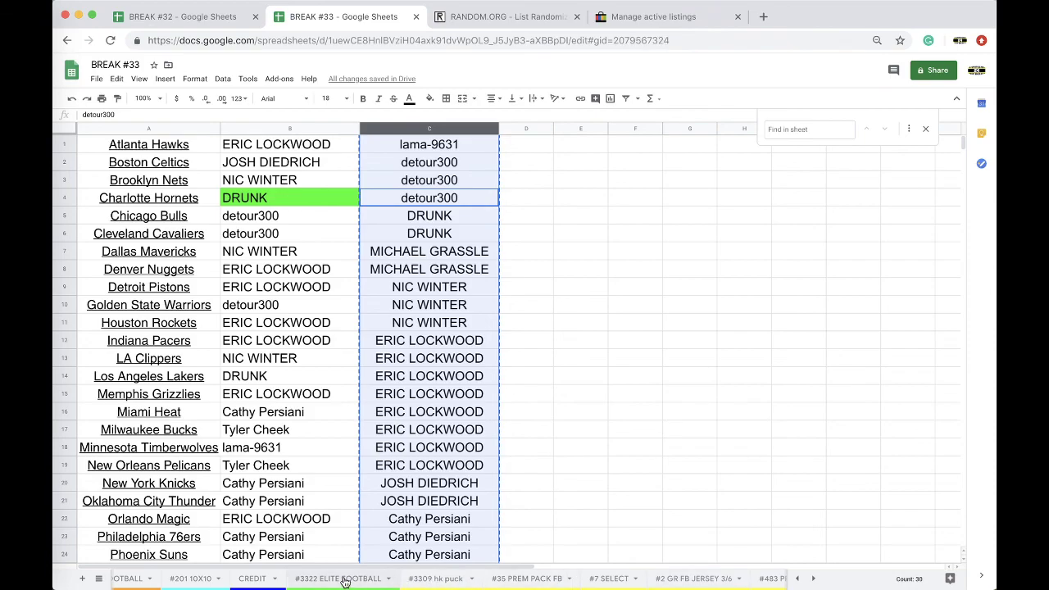
scroll(345, 582, right, 5)
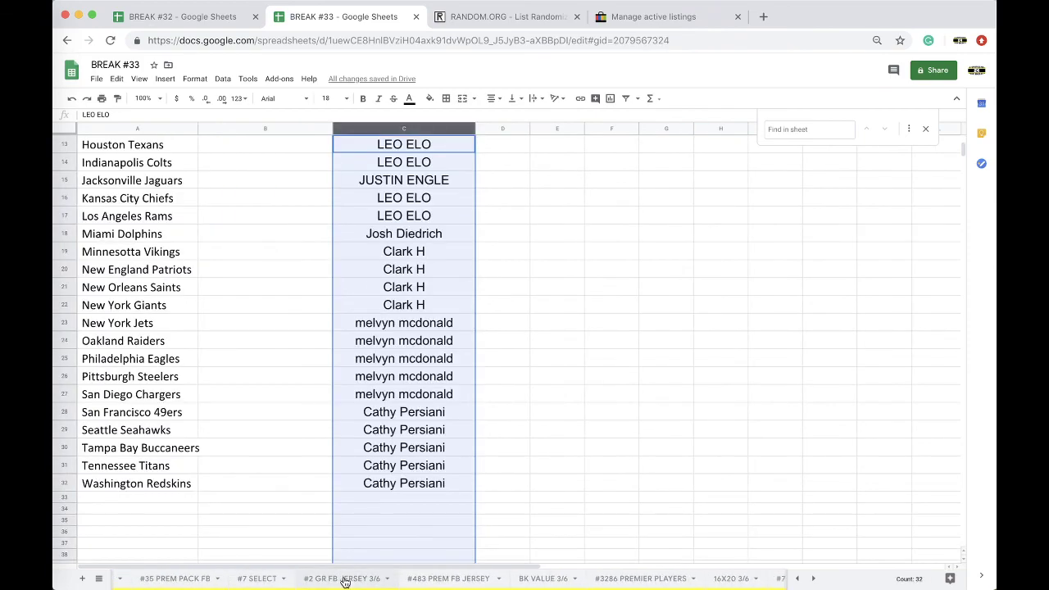
scroll(345, 582, left, 8)
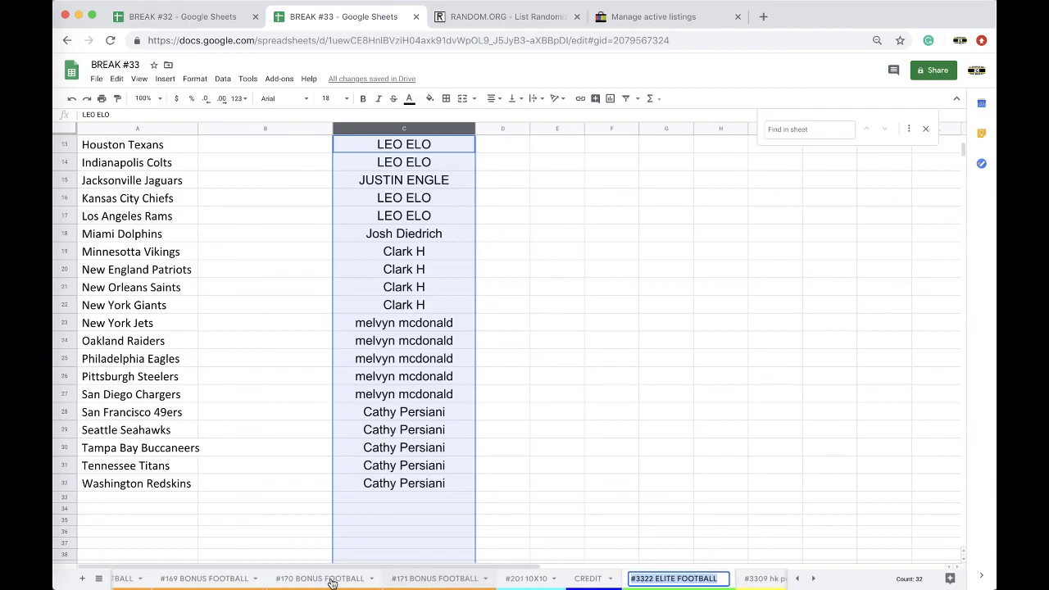
scroll(332, 581, left, 8)
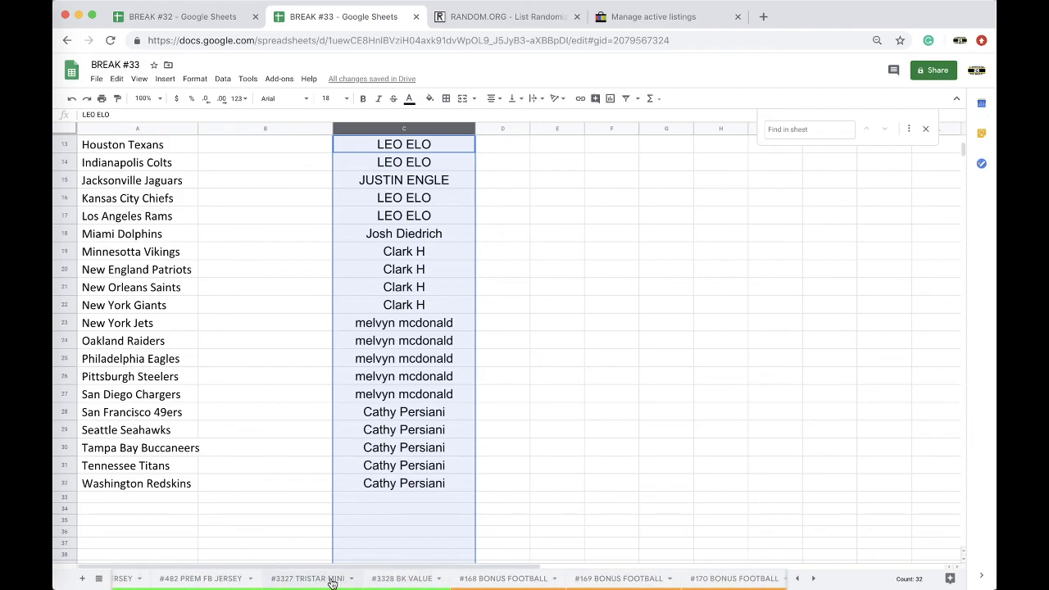
scroll(332, 583, right, 8)
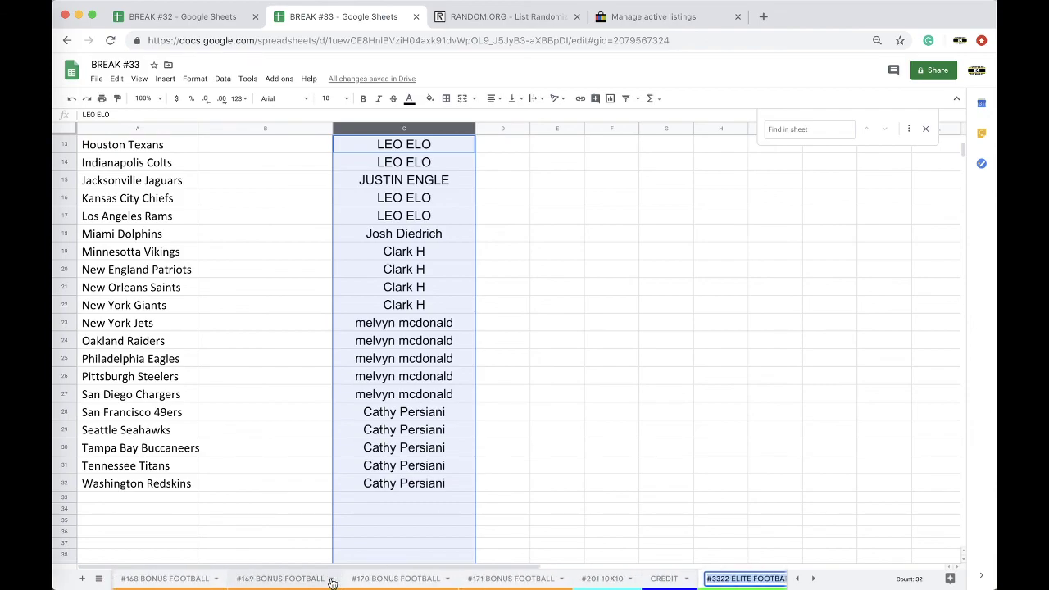
scroll(332, 582, right, 5)
click(488, 488)
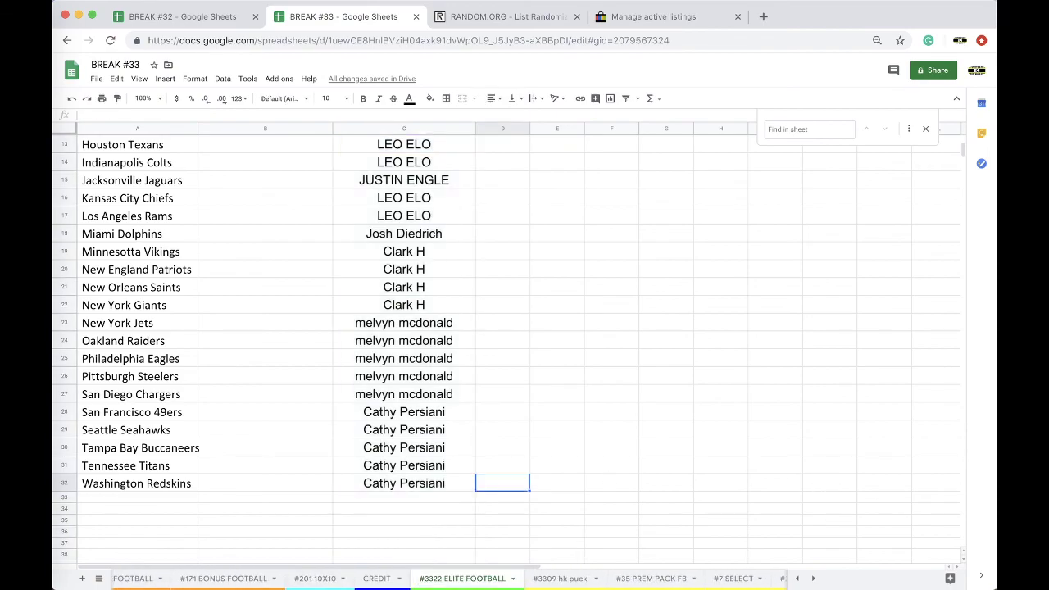